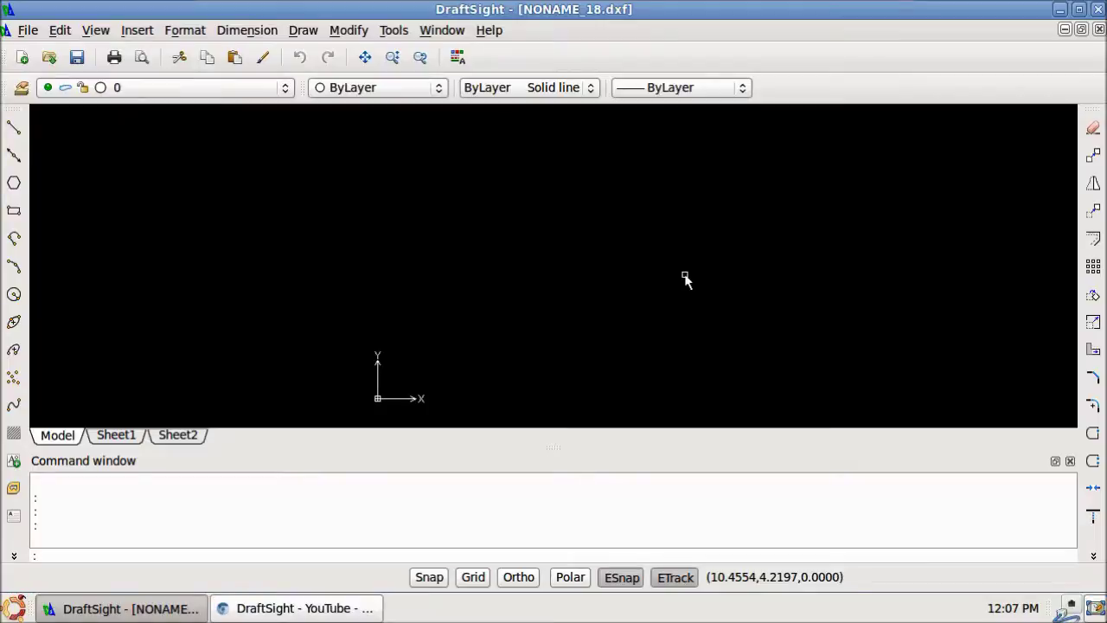
# Step: Create the blank drawing NONAME_19.dxf from the standard.dwt template
pyautogui.click(30, 30)
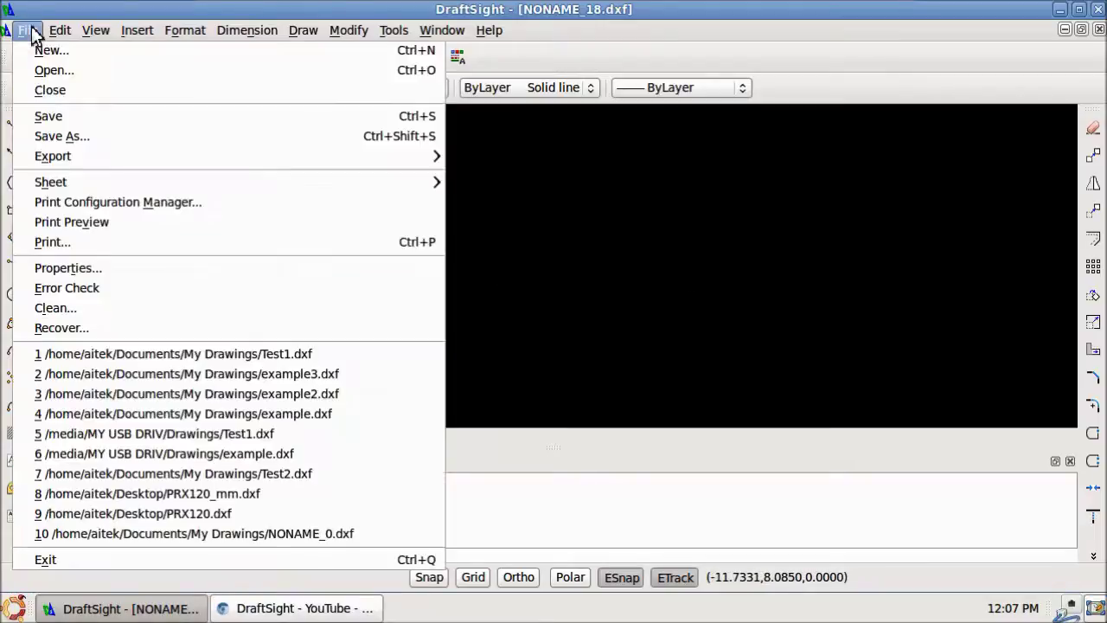
pyautogui.click(51, 49)
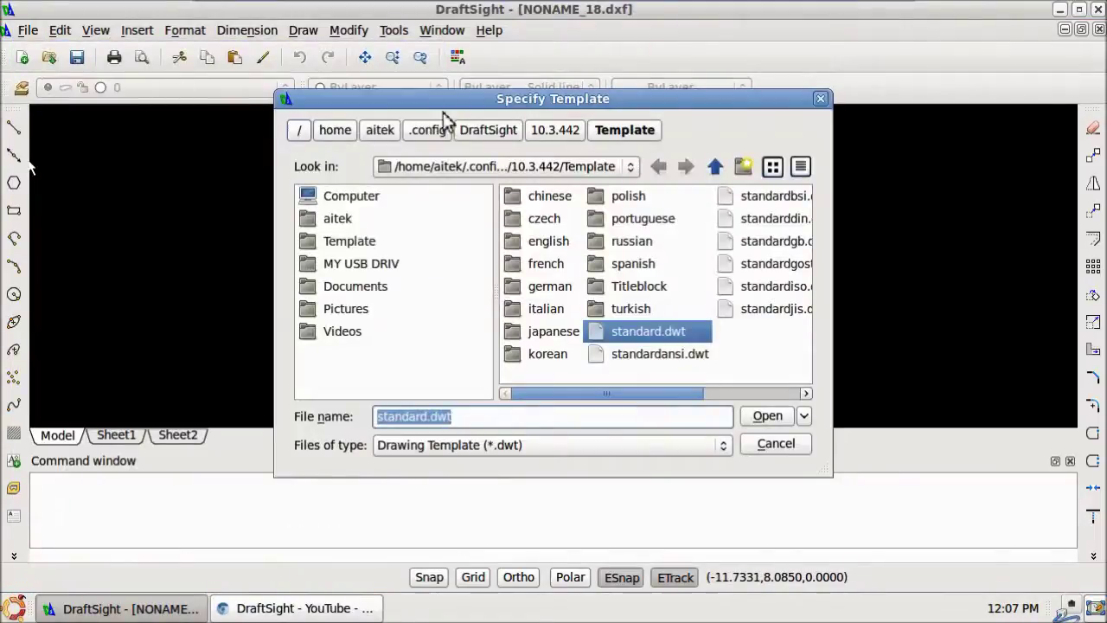
pyautogui.click(651, 336)
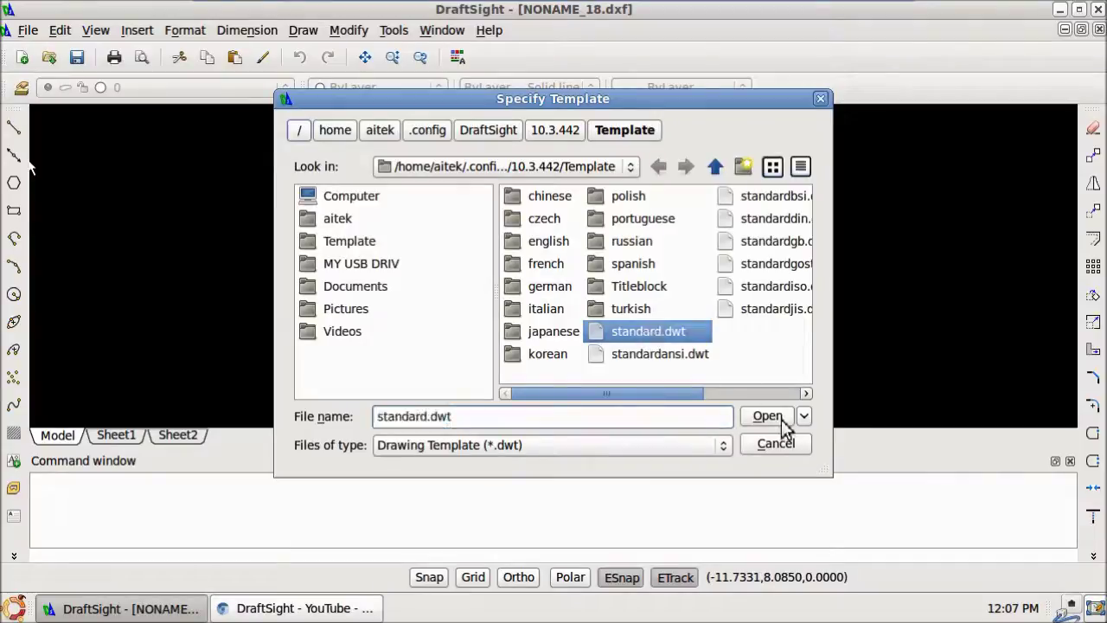
pyautogui.click(767, 417)
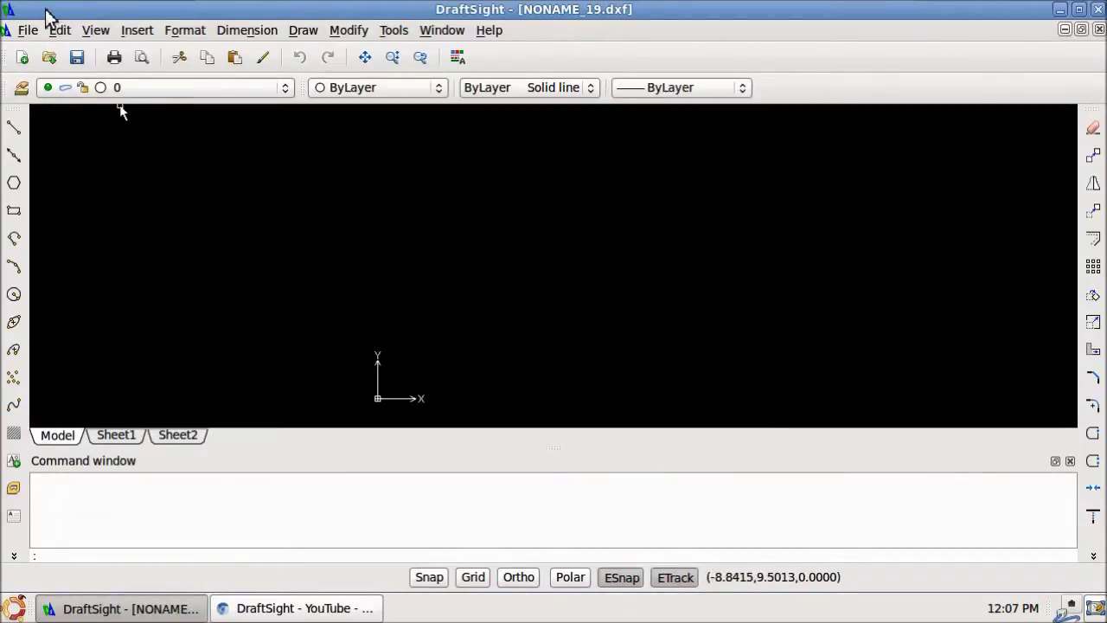
# Step: Save the drawing as example4 in R2007-2009 ASCII Drawing (*.dxf) format
pyautogui.click(27, 31)
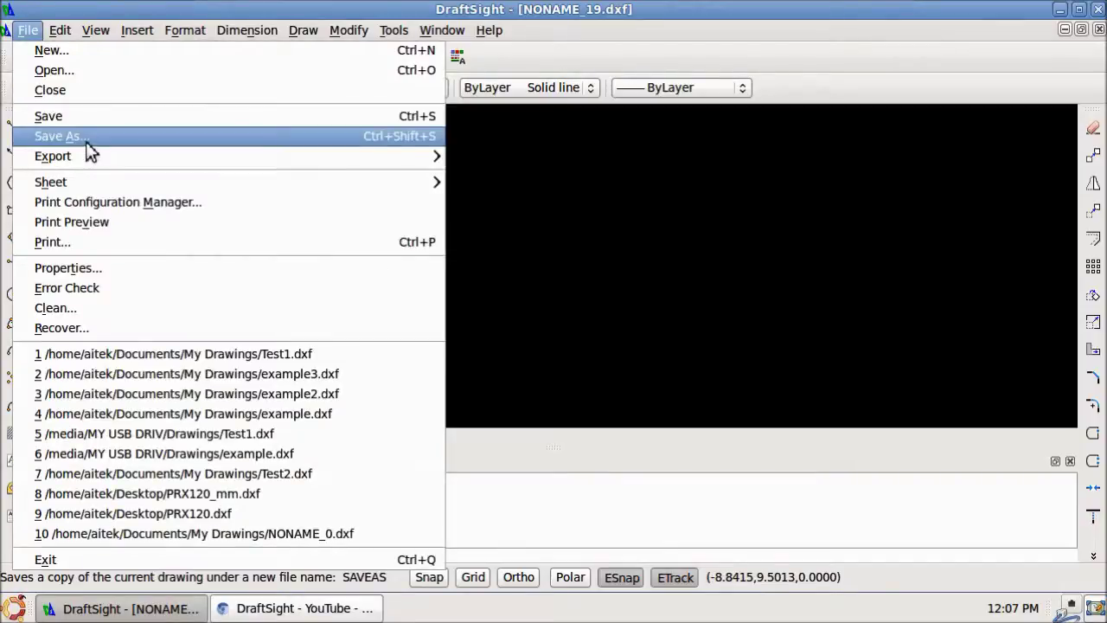
pyautogui.click(85, 139)
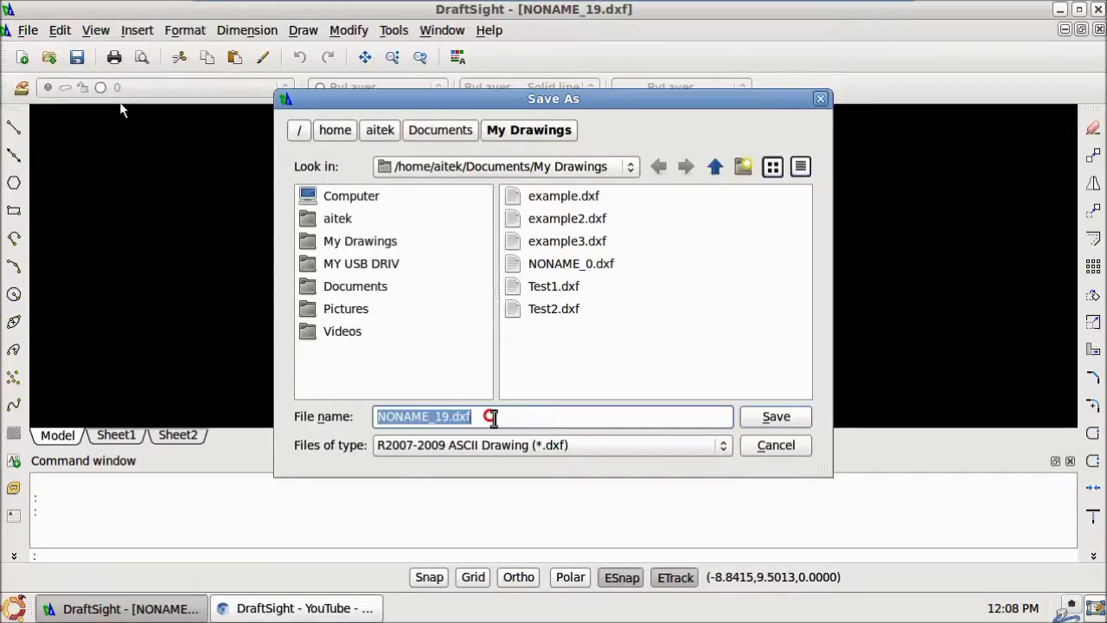
pyautogui.write('example')
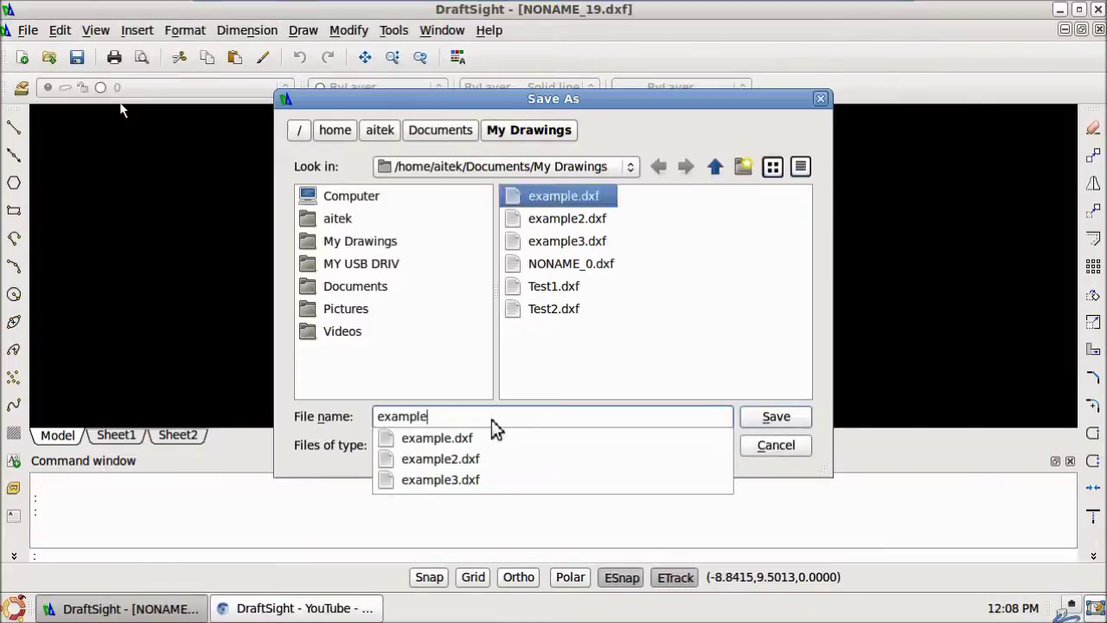
pyautogui.write('4')
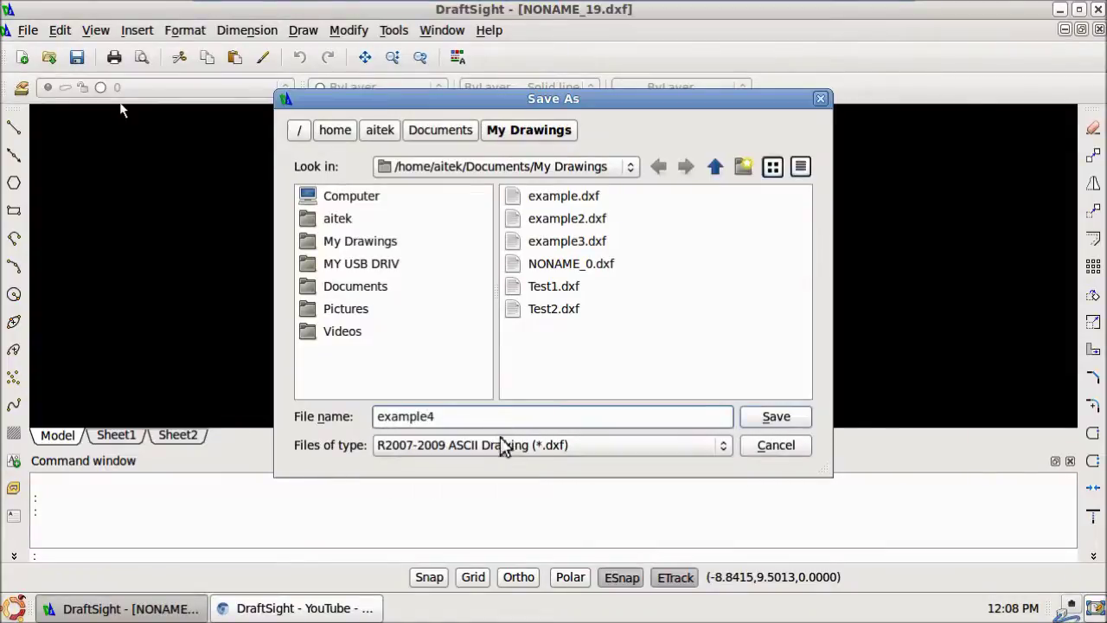
pyautogui.click(498, 443)
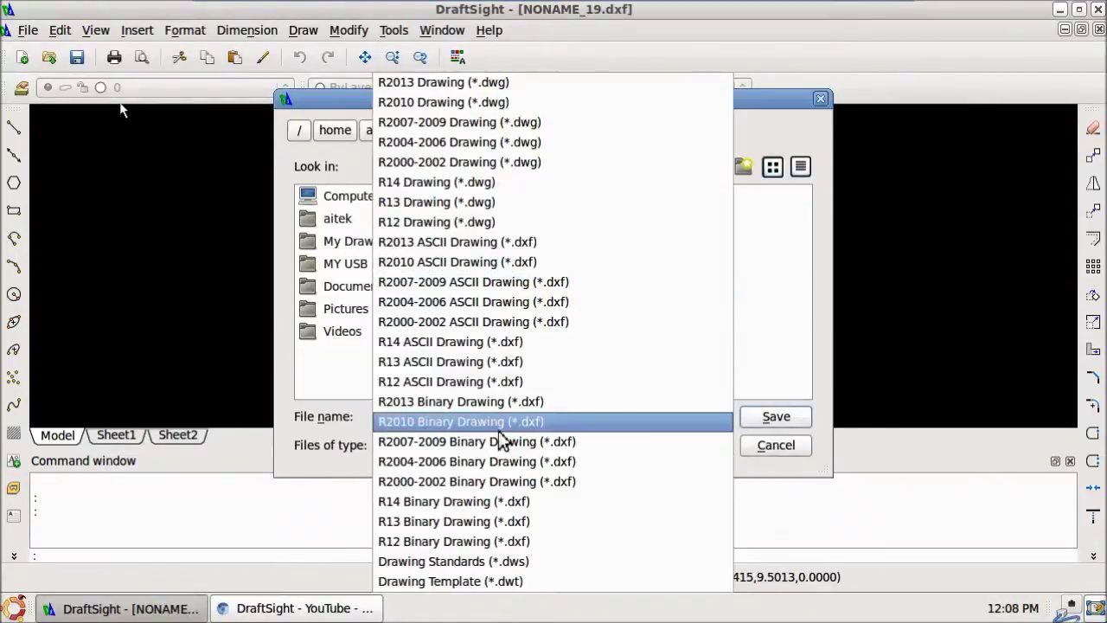
pyautogui.click(467, 291)
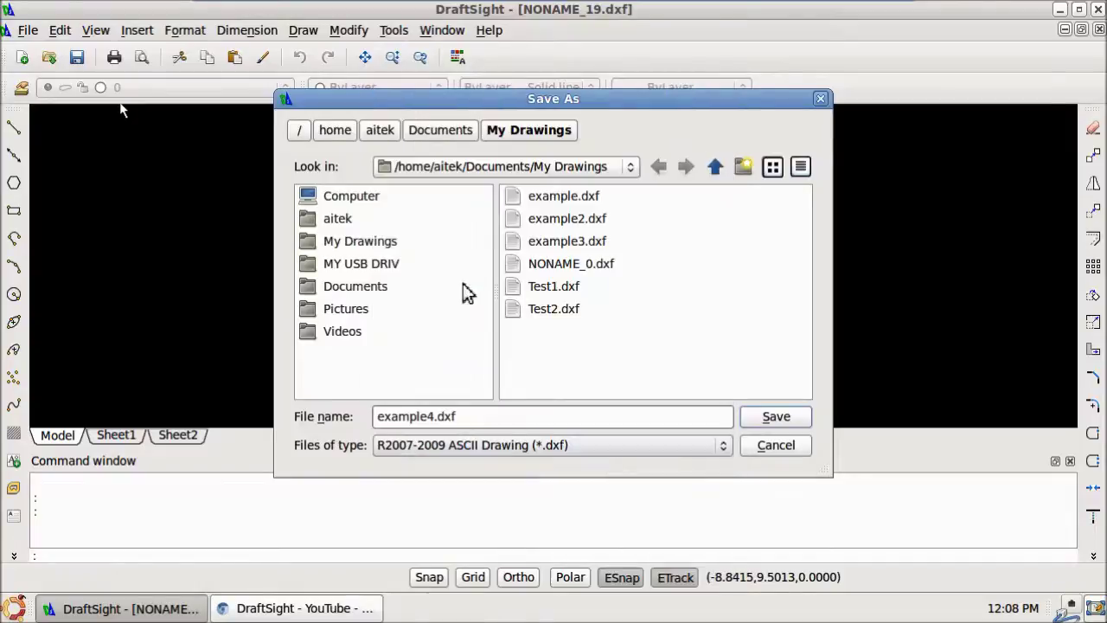
pyautogui.click(781, 418)
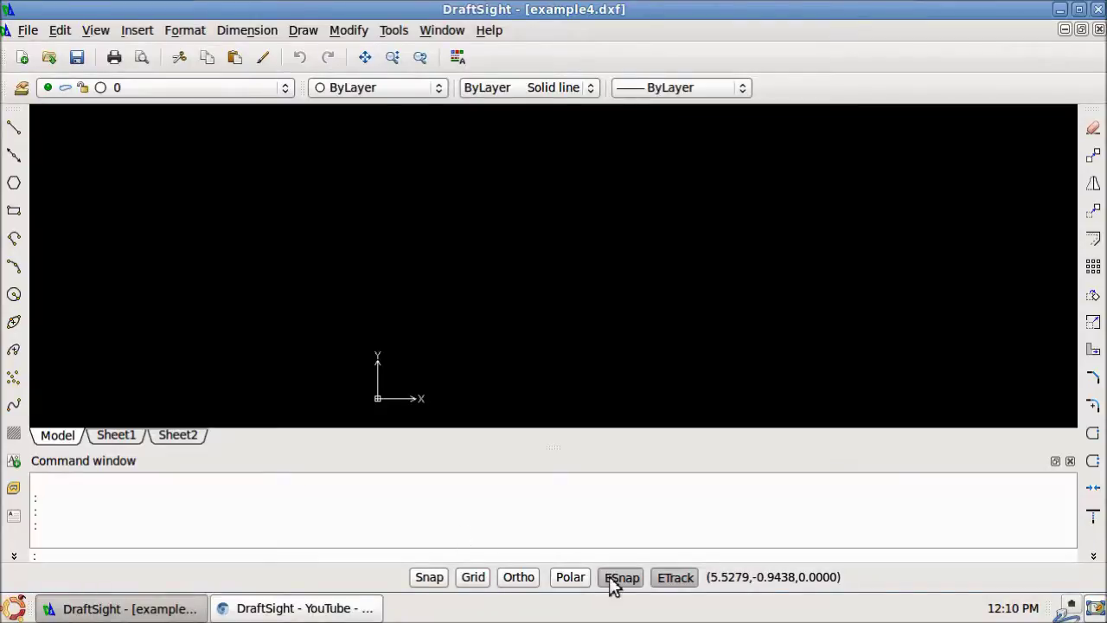
# Step: Enable entity tracking with the ETrack toggle in the status bar
pyautogui.click(658, 581)
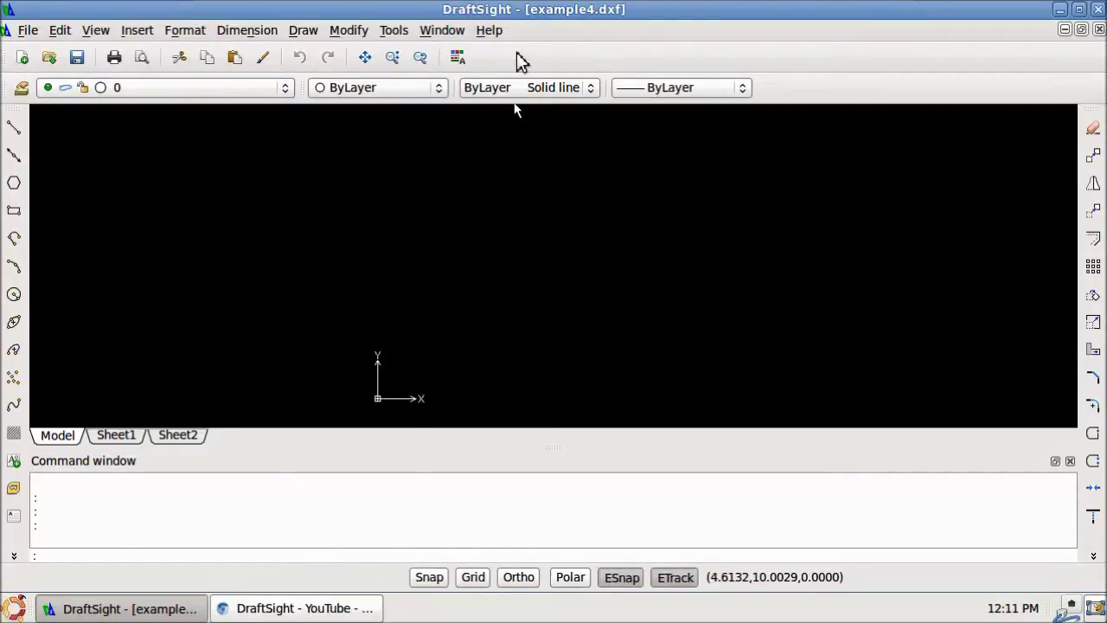
# Step: Uncheck the MAIN Layers and Properties toolbars and hide the sheet and model tabs
pyautogui.rightClick(550, 65)
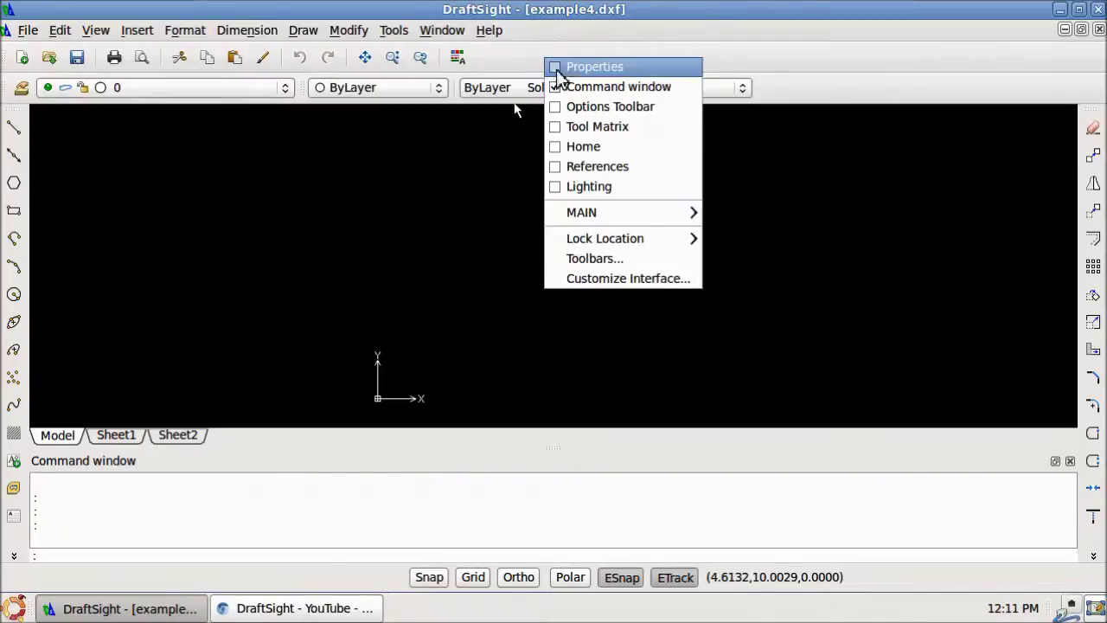
pyautogui.moveTo(648, 217)
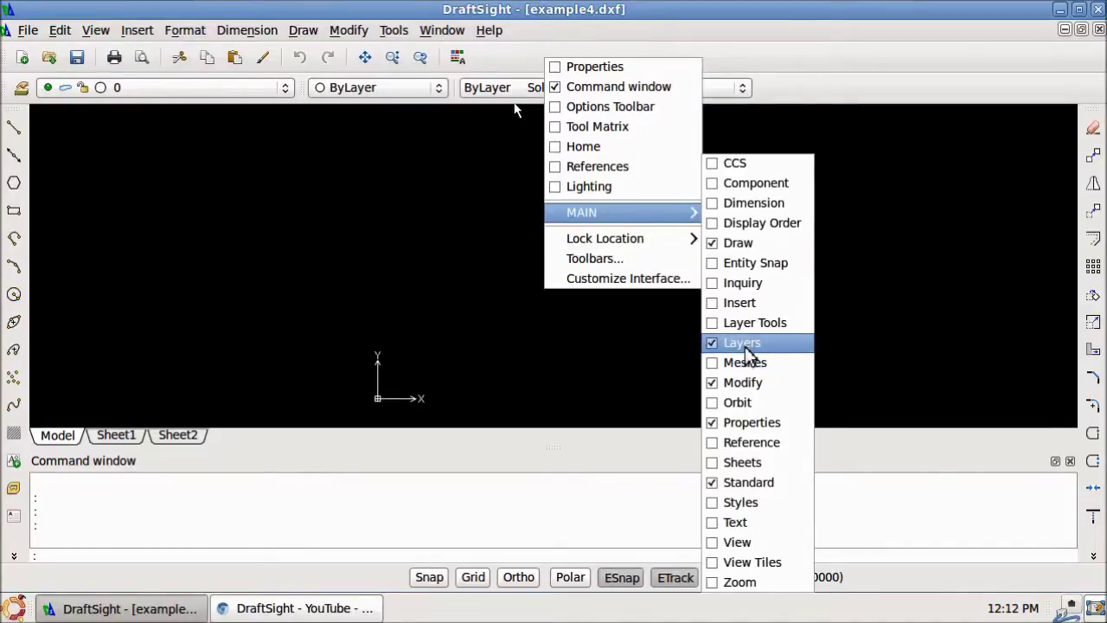
pyautogui.click(717, 343)
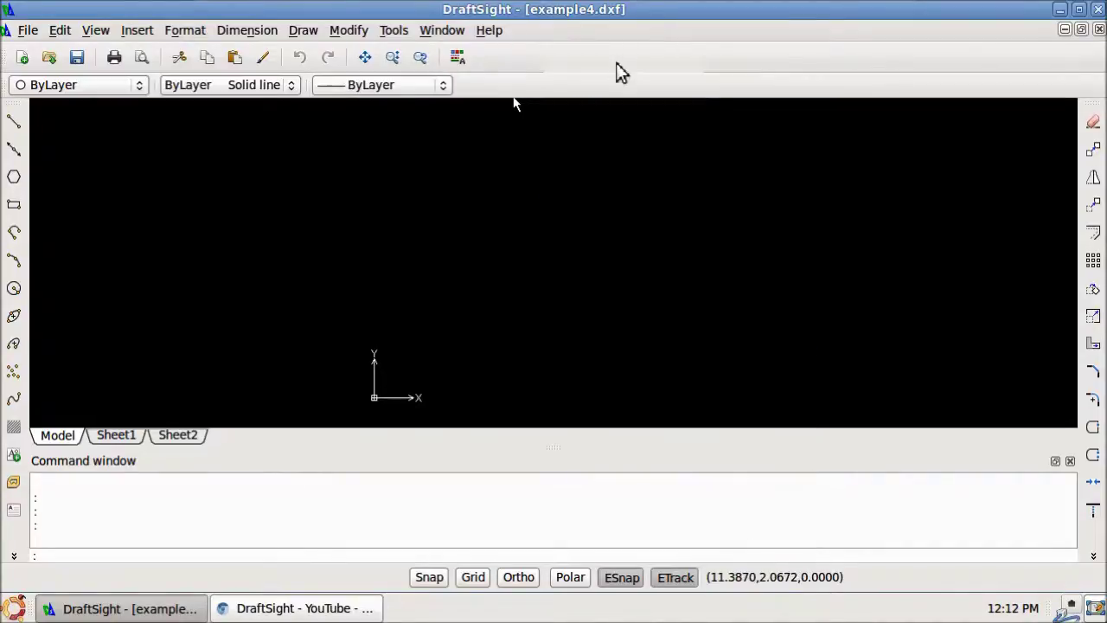
pyautogui.rightClick(617, 64)
pyautogui.moveTo(699, 219)
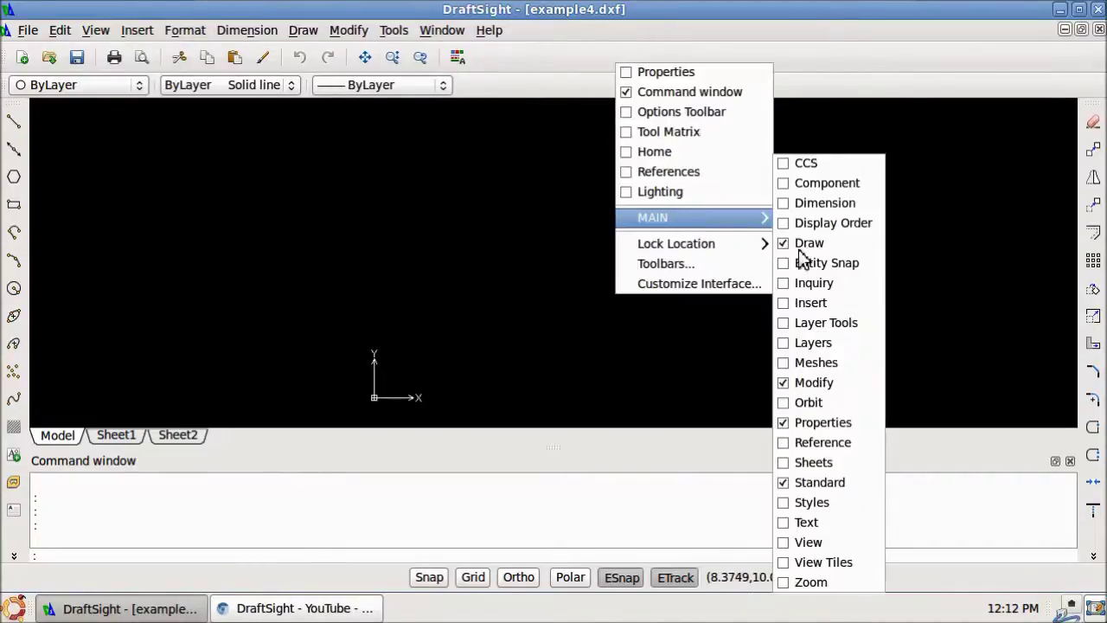
pyautogui.click(784, 423)
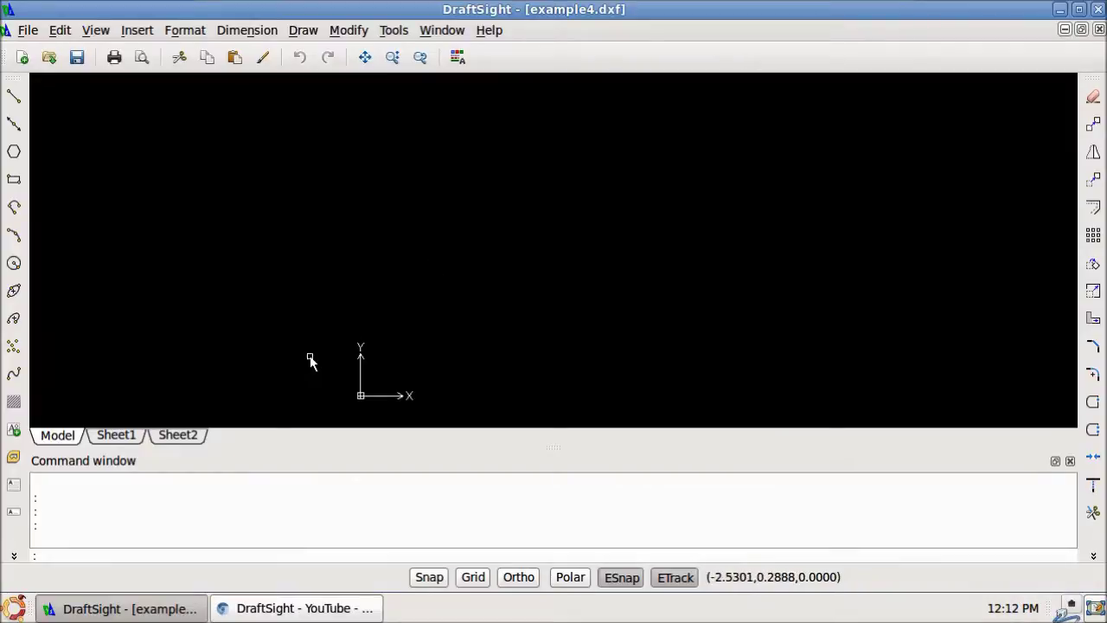
pyautogui.rightClick(201, 437)
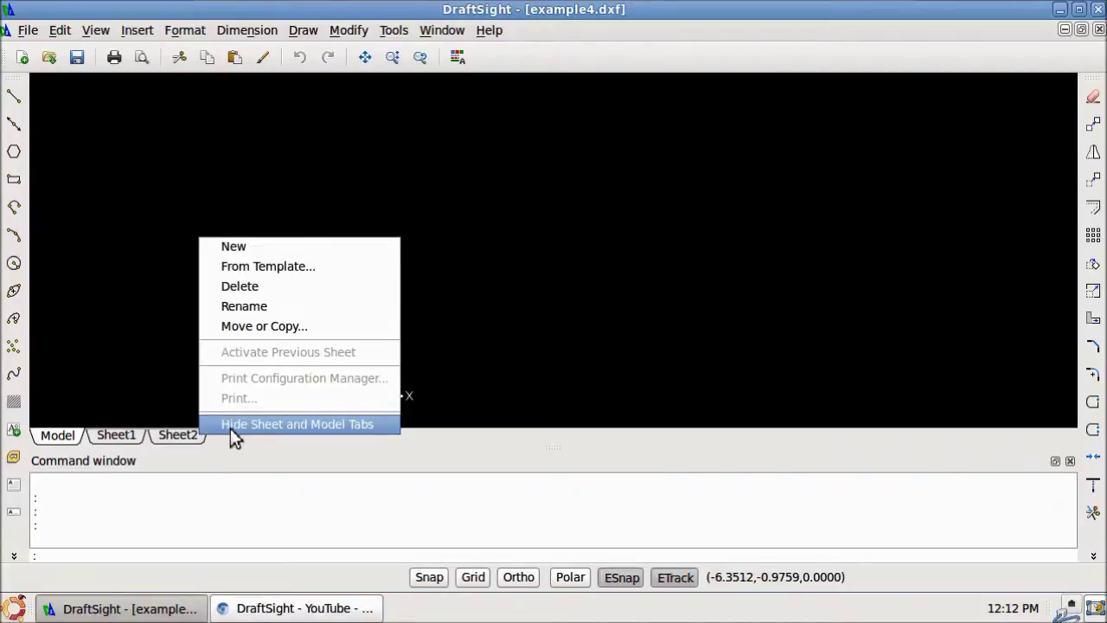
pyautogui.click(230, 428)
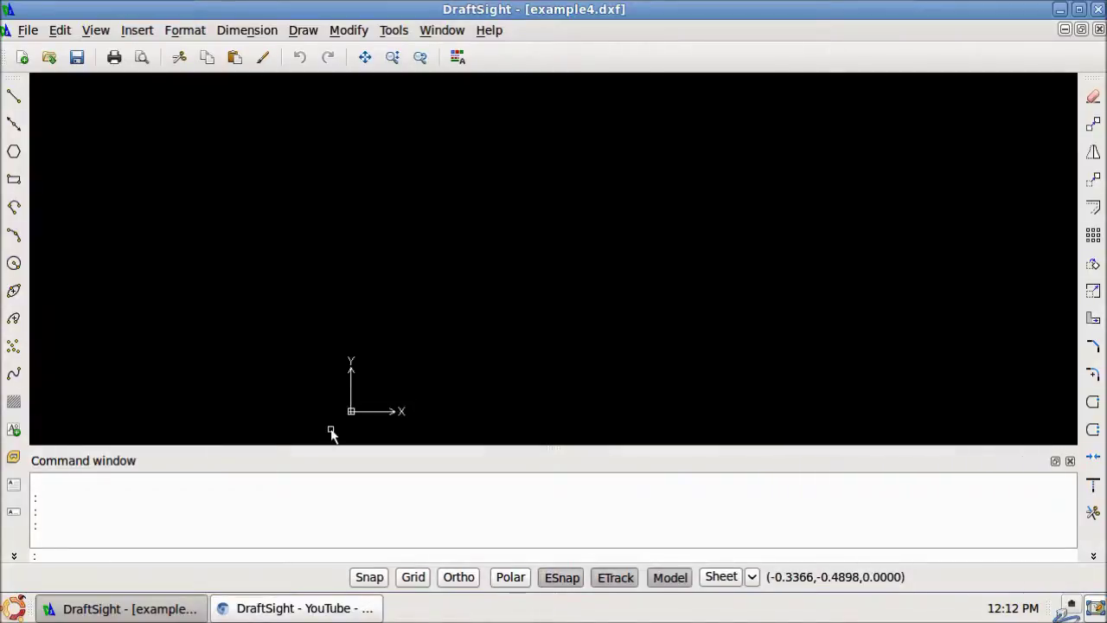
# Step: Show the MAIN Zoom toolbar and dock it in the top row beside the standard toolbar
pyautogui.rightClick(584, 57)
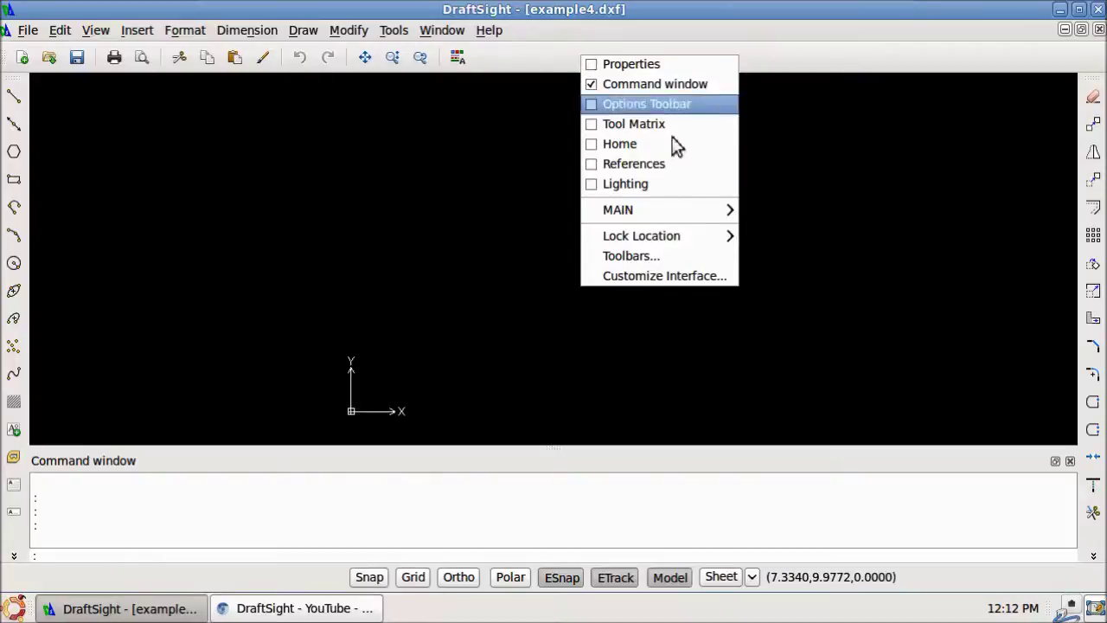
pyautogui.moveTo(683, 210)
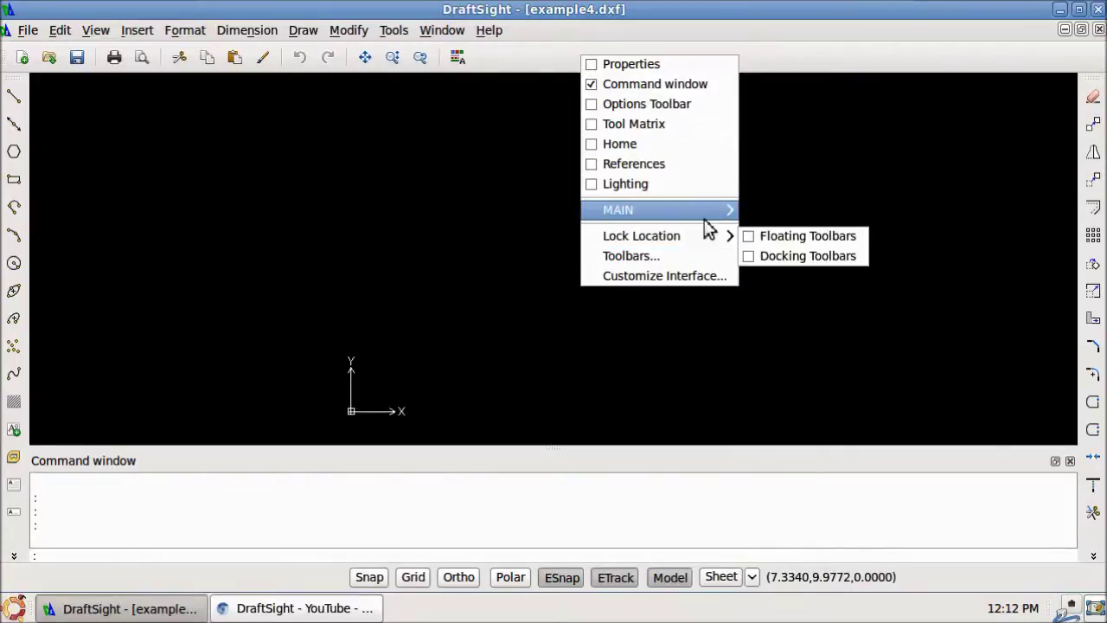
pyautogui.click(804, 582)
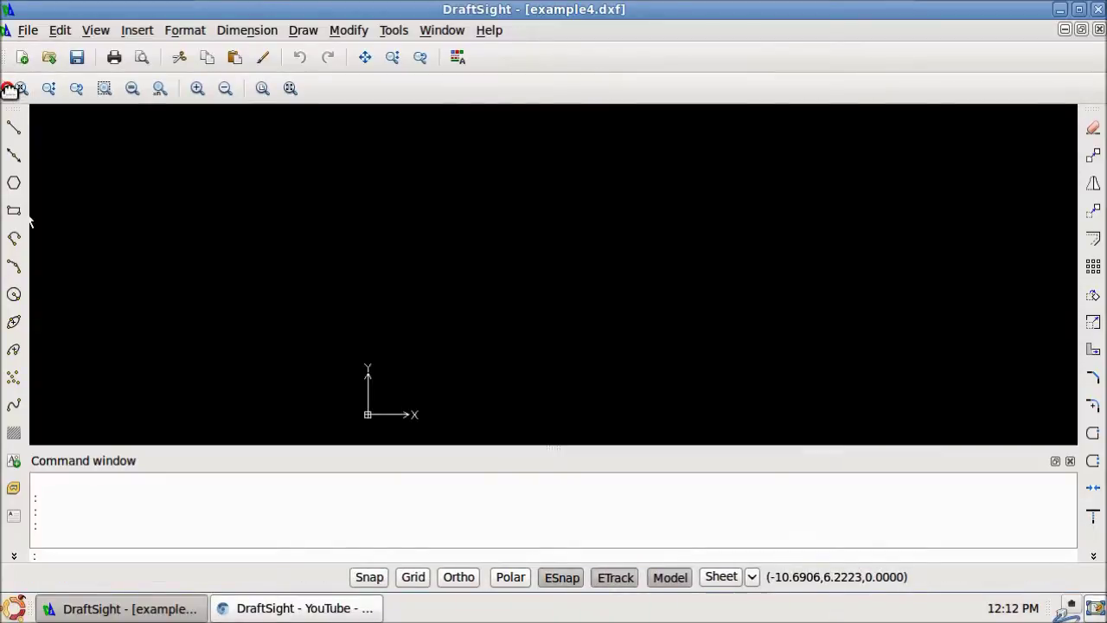
pyautogui.moveTo(8, 89); pyautogui.dragTo(490, 66)
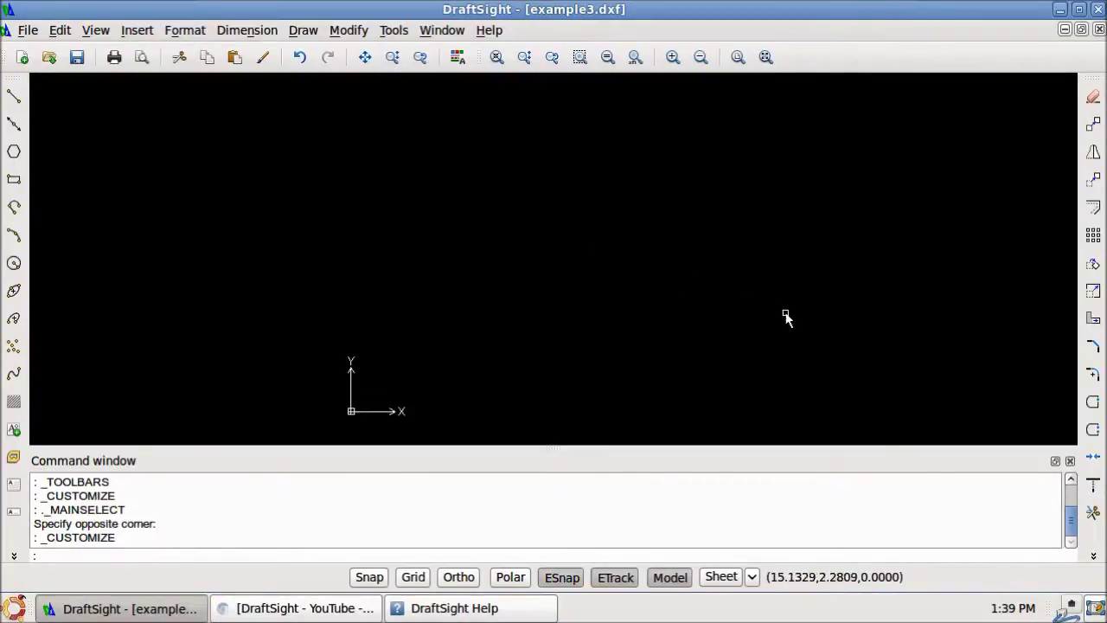
# Step: In Customize Interface, move Explode above Trim in the Modify toolbar and confirm with OK
pyautogui.click(1097, 558)
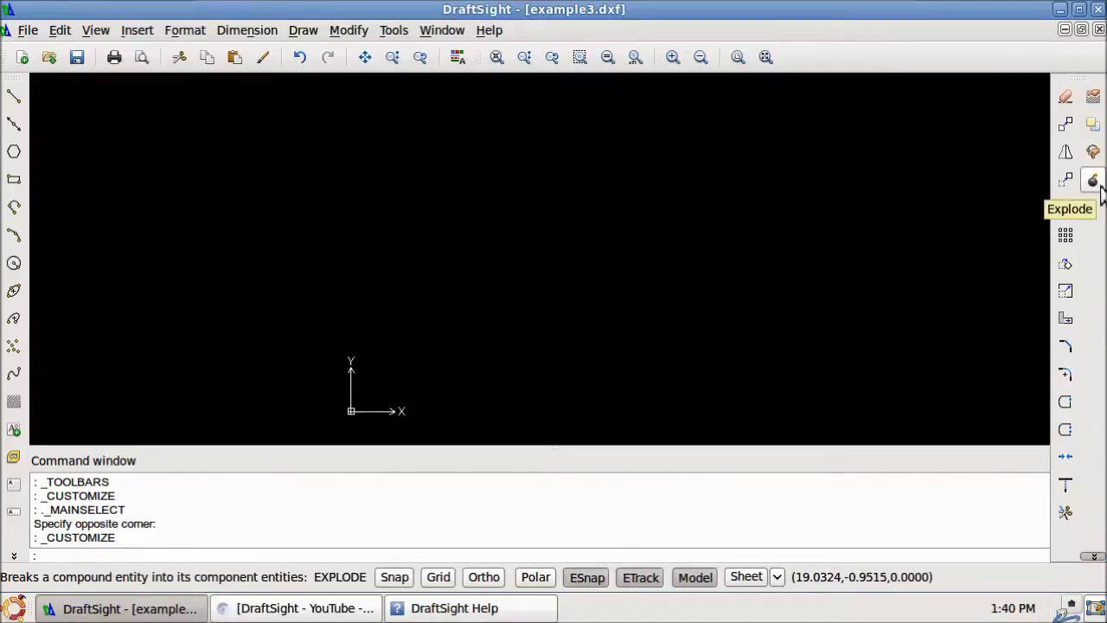
pyautogui.rightClick(823, 55)
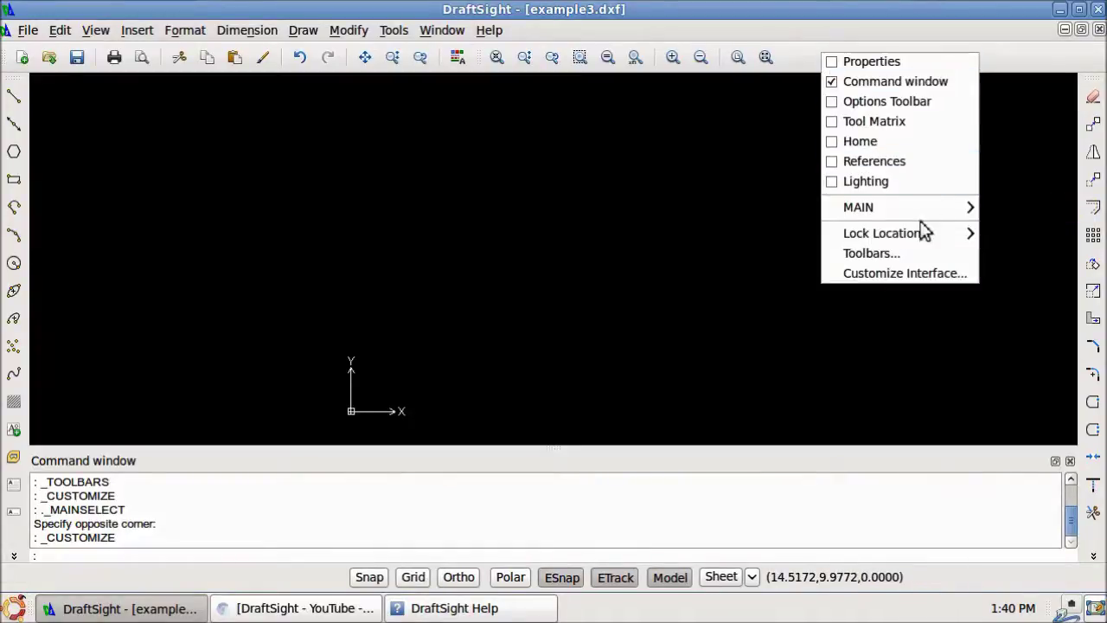
pyautogui.click(905, 275)
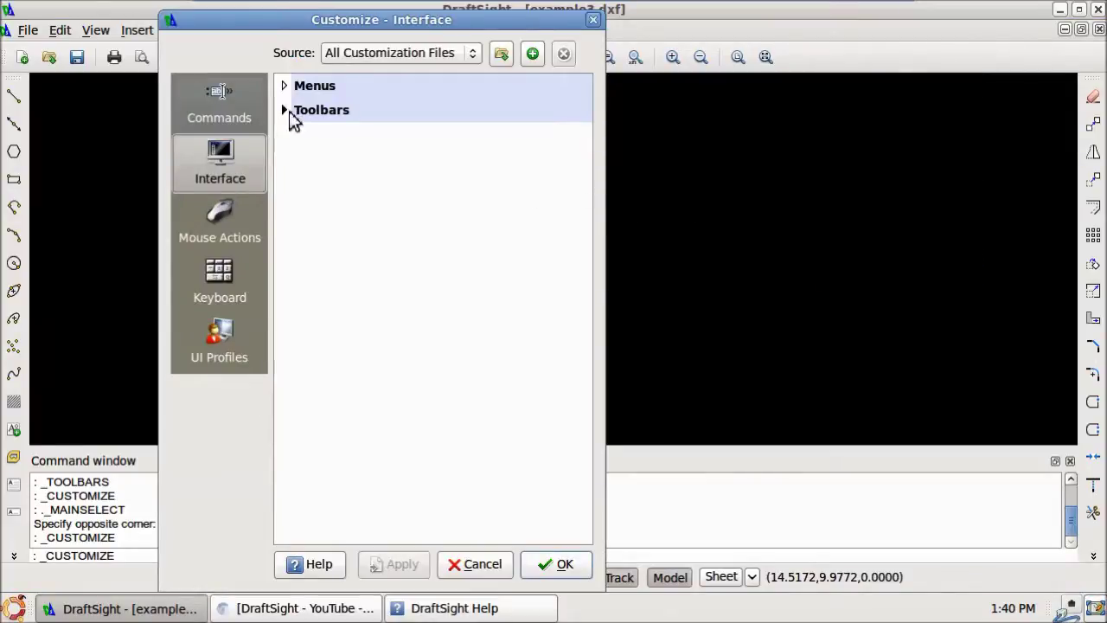
pyautogui.click(285, 111)
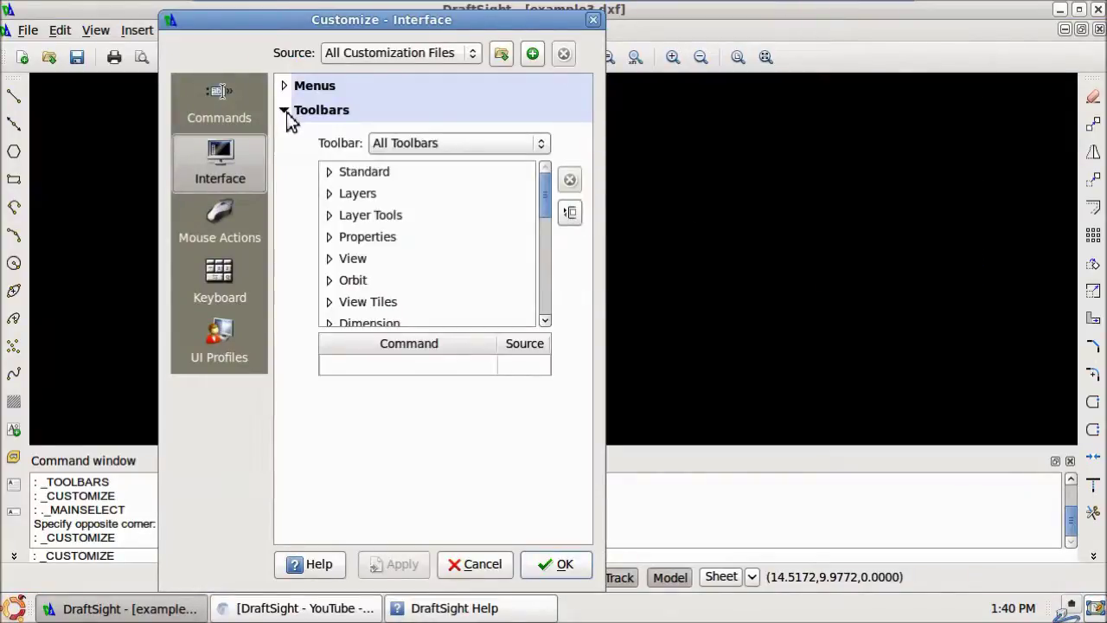
pyautogui.moveTo(546, 191); pyautogui.dragTo(546, 251)
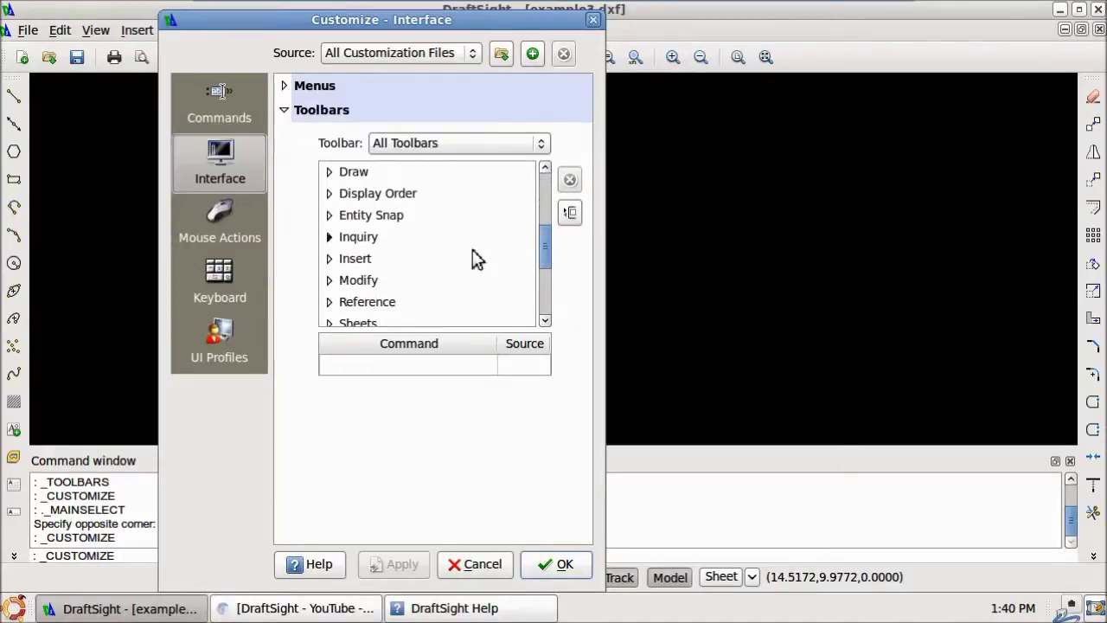
pyautogui.click(330, 280)
pyautogui.moveTo(546, 213); pyautogui.dragTo(546, 275)
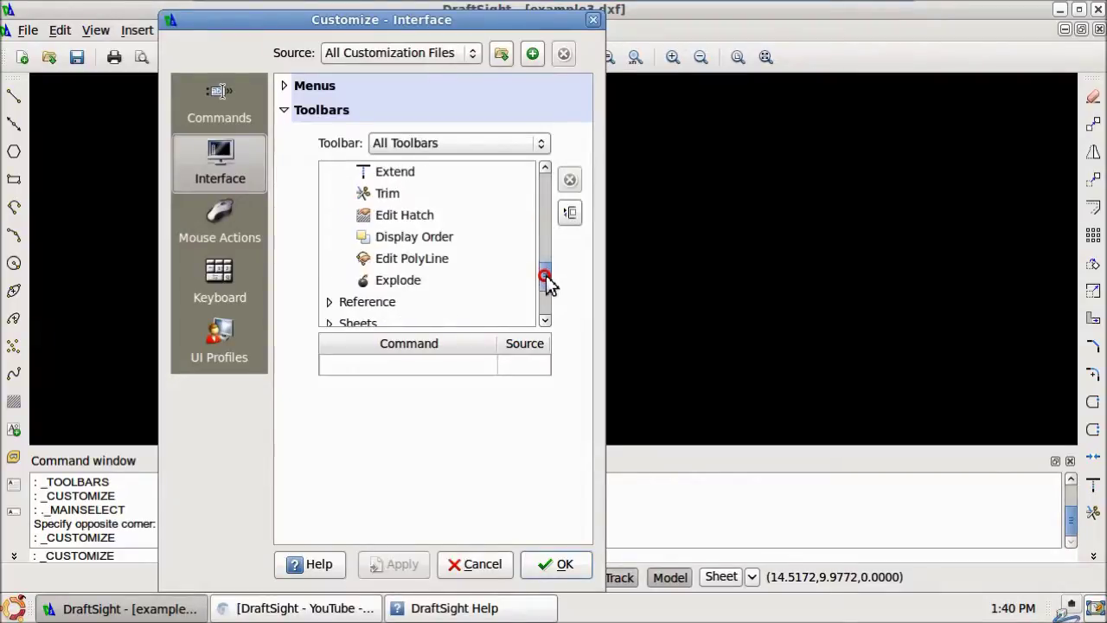
pyautogui.moveTo(385, 288); pyautogui.dragTo(418, 193)
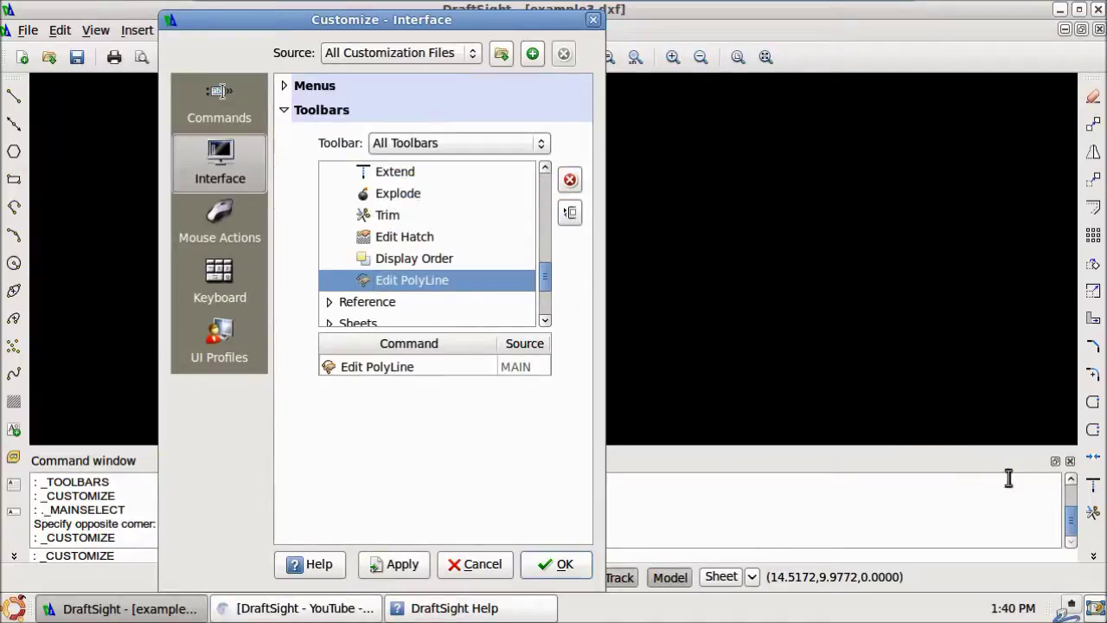
pyautogui.click(558, 571)
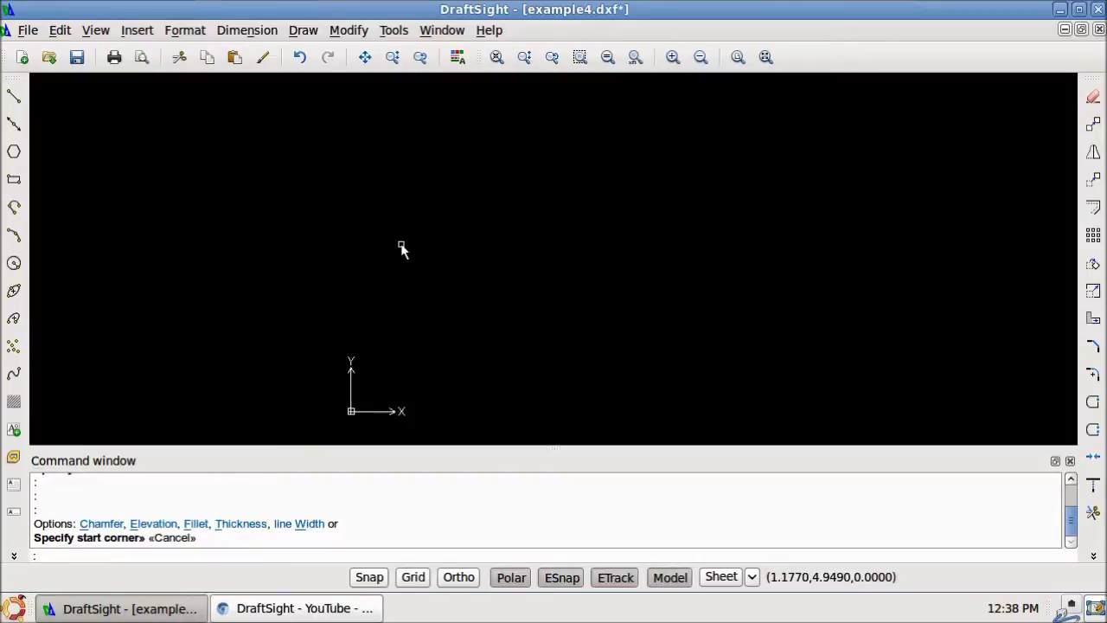
# Step: Draw a rectangle by picking two opposite corners
pyautogui.click(16, 182)
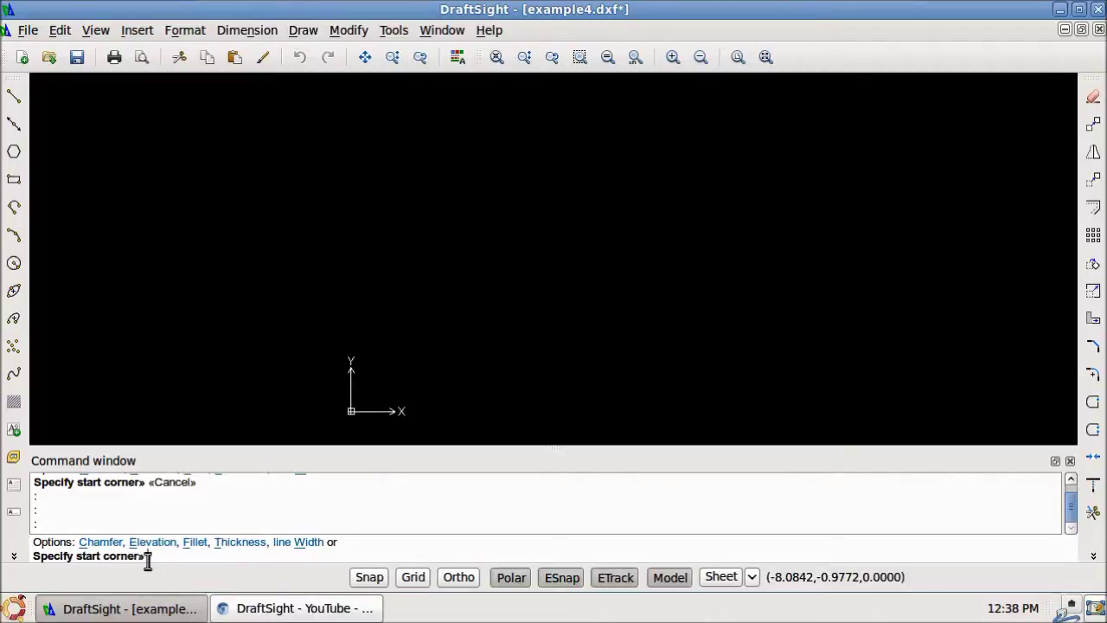
pyautogui.click(346, 208)
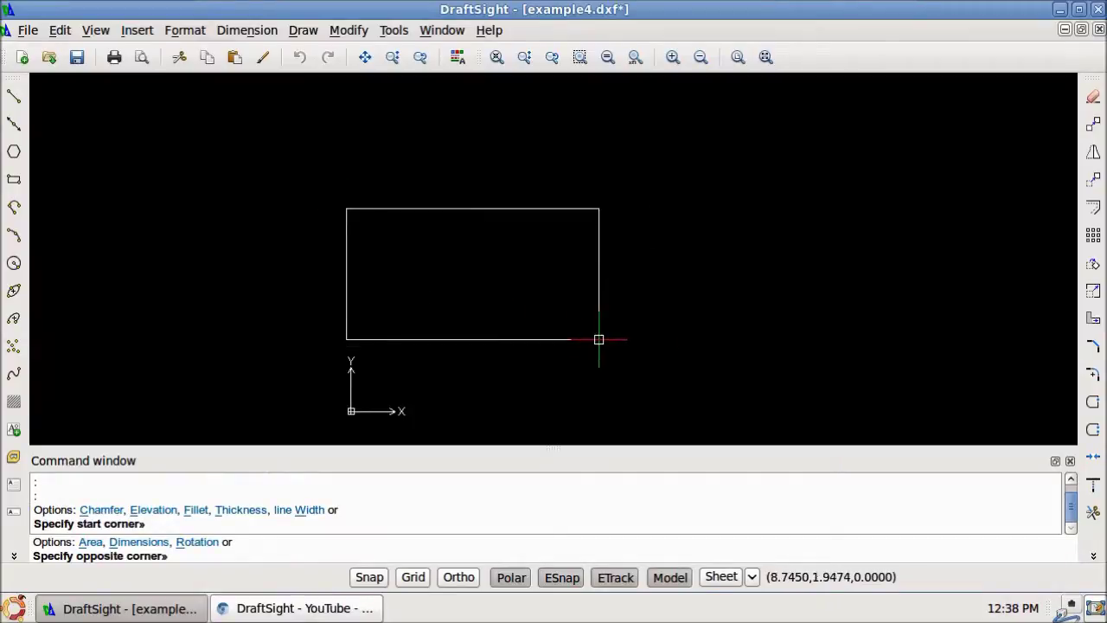
pyautogui.click(719, 342)
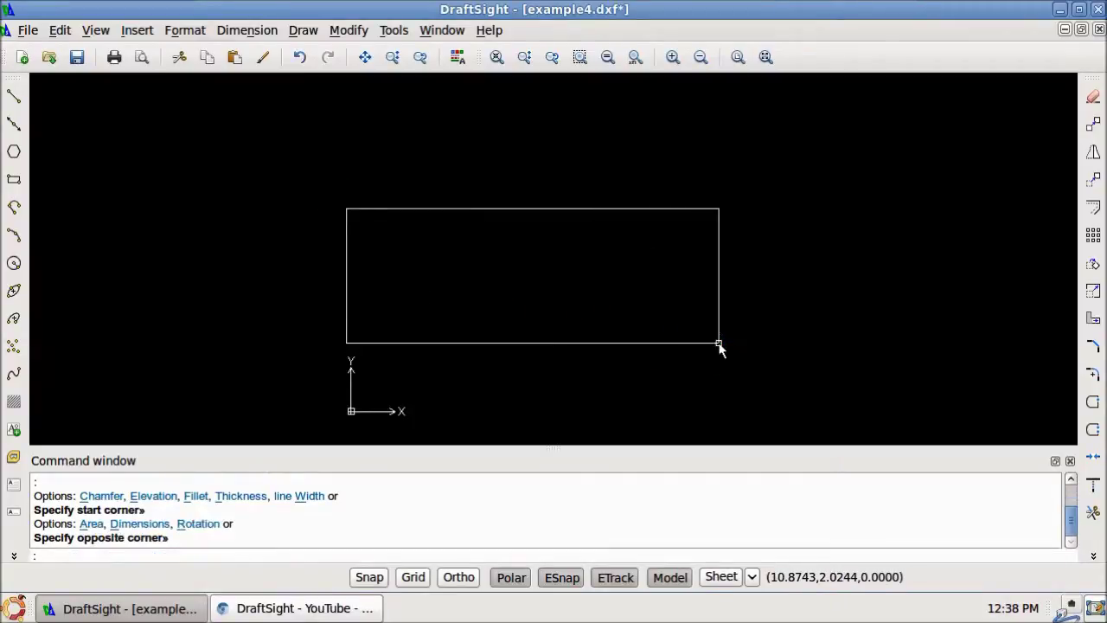
# Step: Draw a smaller circle centred in the middle of the rectangle
pyautogui.click(17, 262)
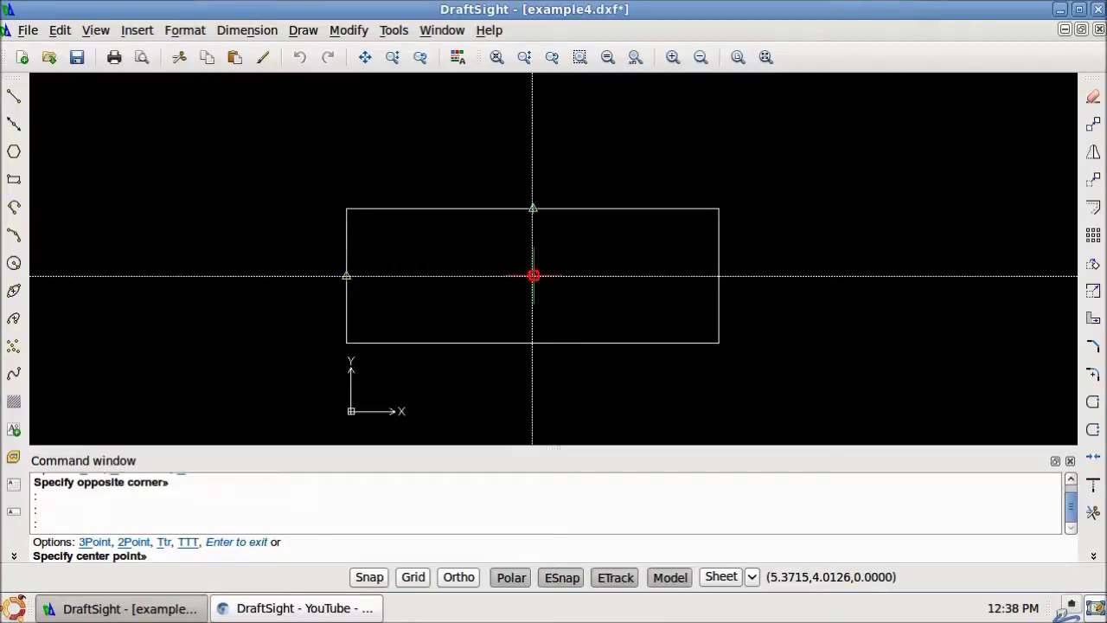
pyautogui.click(531, 275)
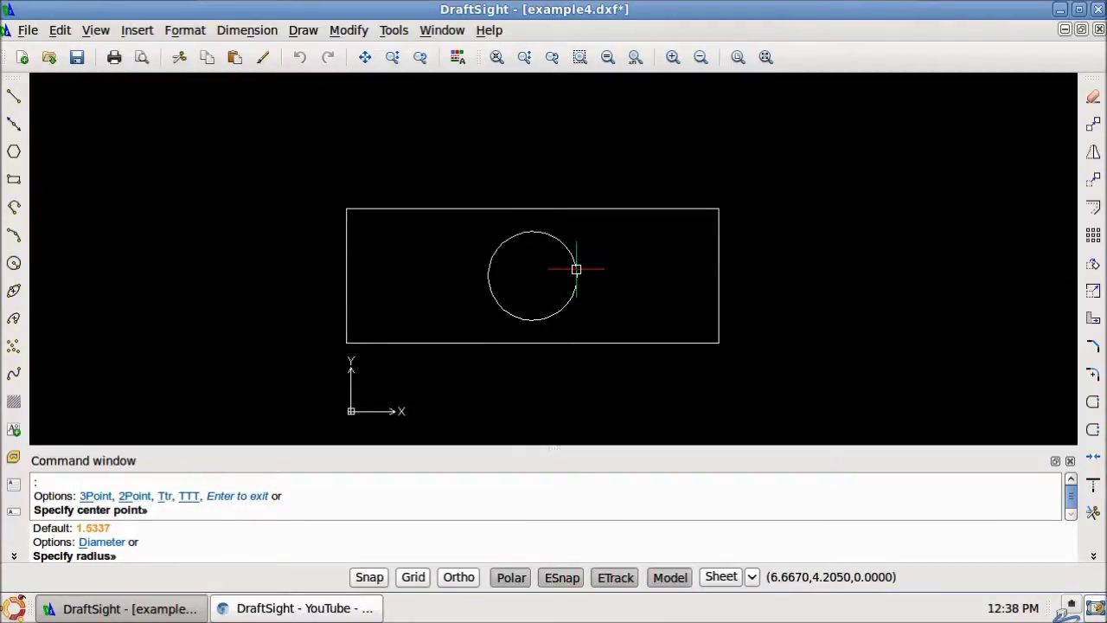
pyautogui.click(577, 272)
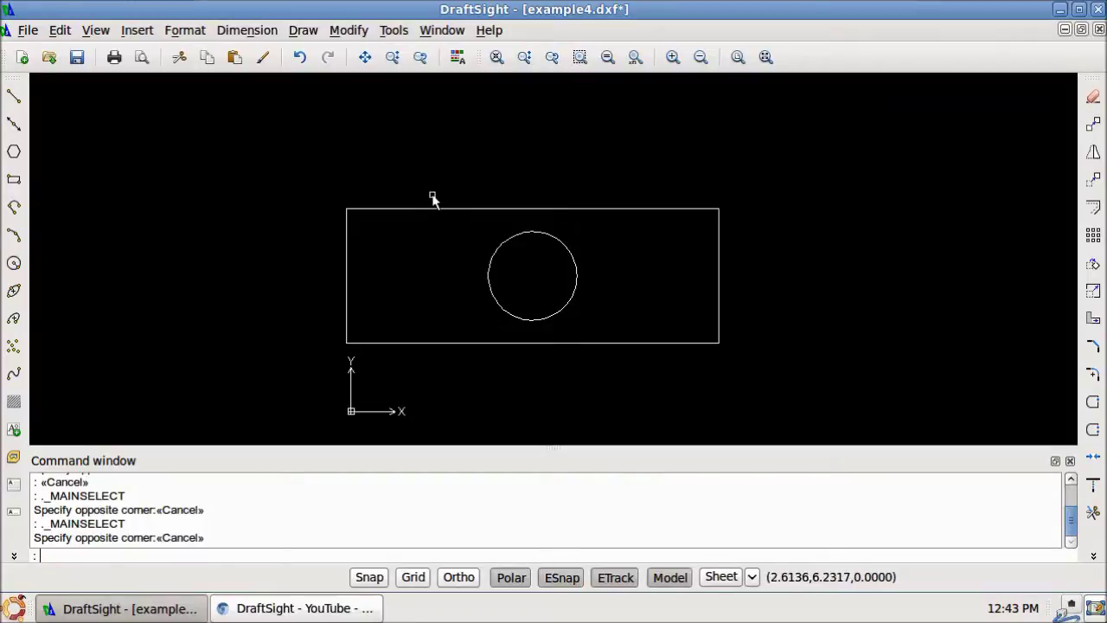
pyautogui.click(536, 273)
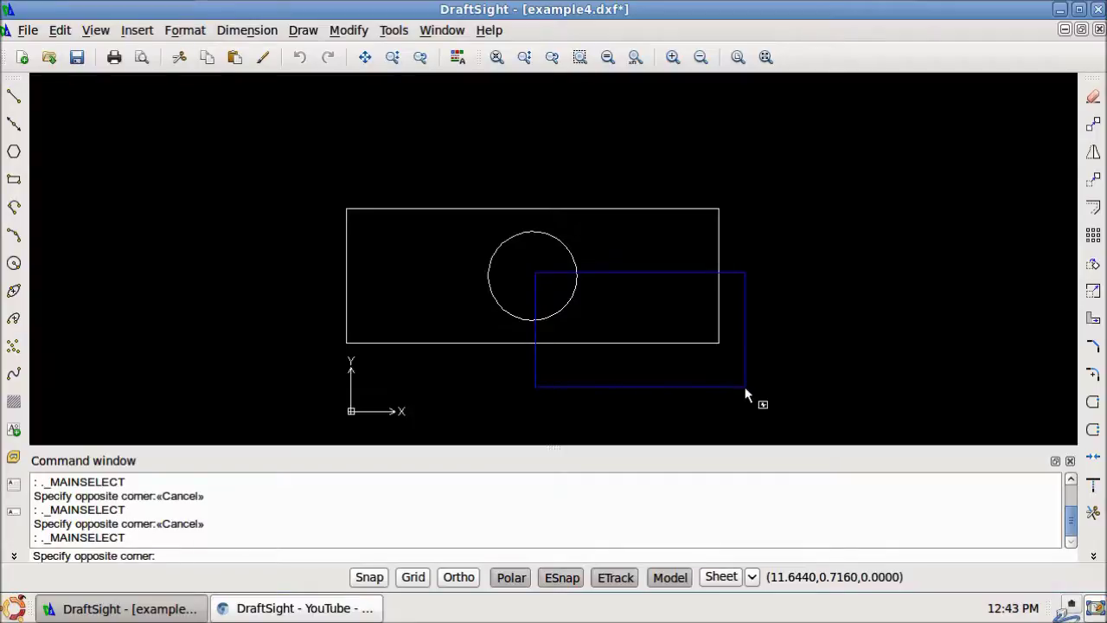
# Step: Try window selections on the drawing, ending with the circle enclosed and selected
pyautogui.click(328, 173)
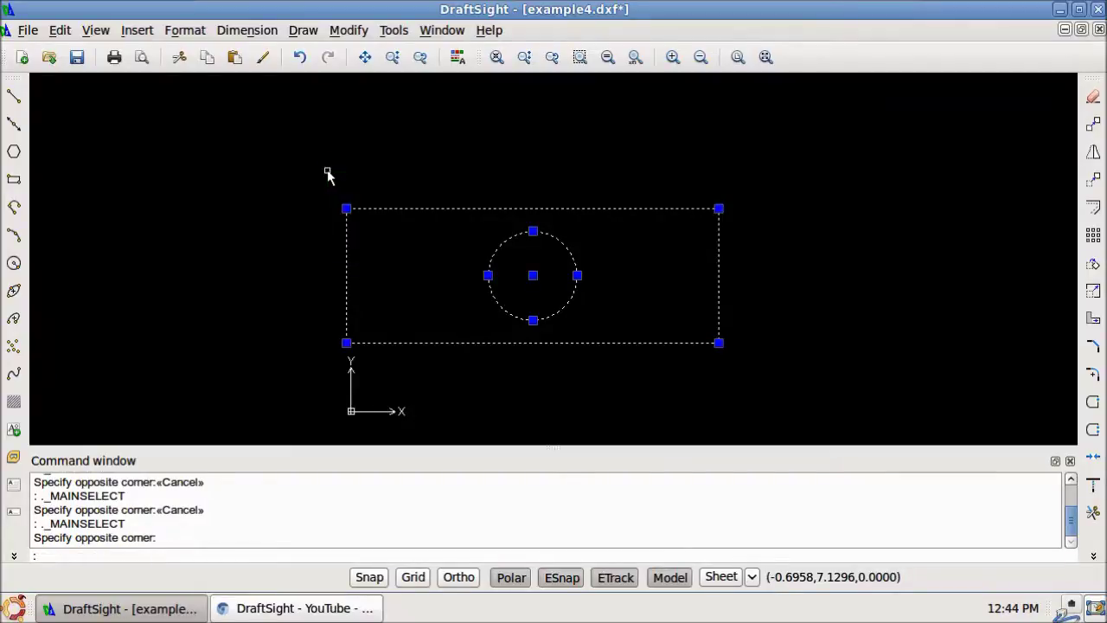
pyautogui.press('Escape')
pyautogui.press('Escape')
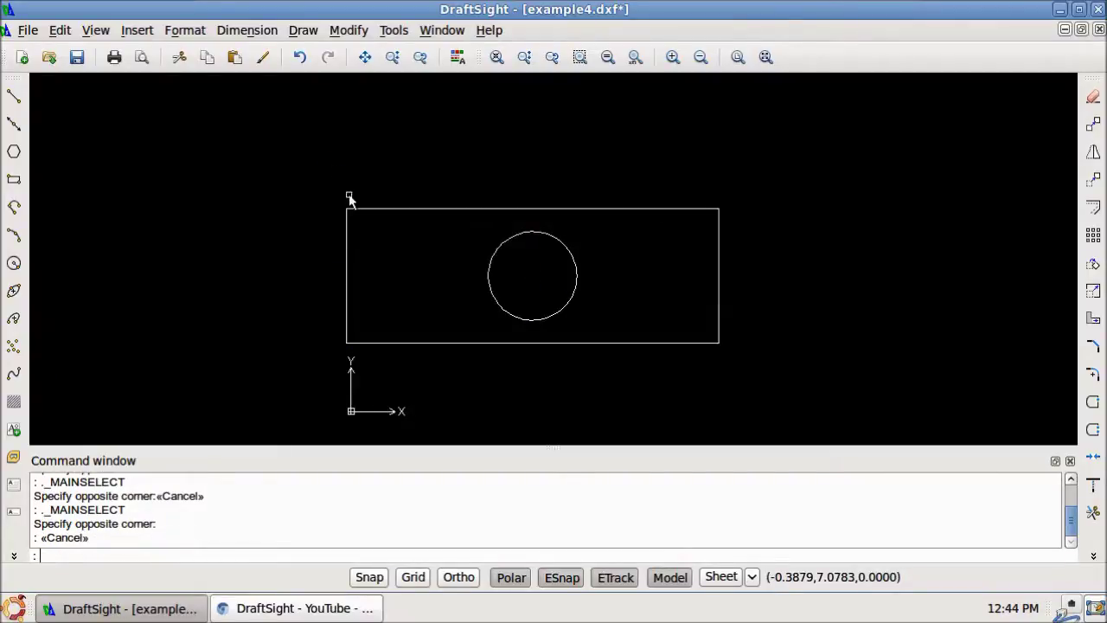
pyautogui.click(530, 271)
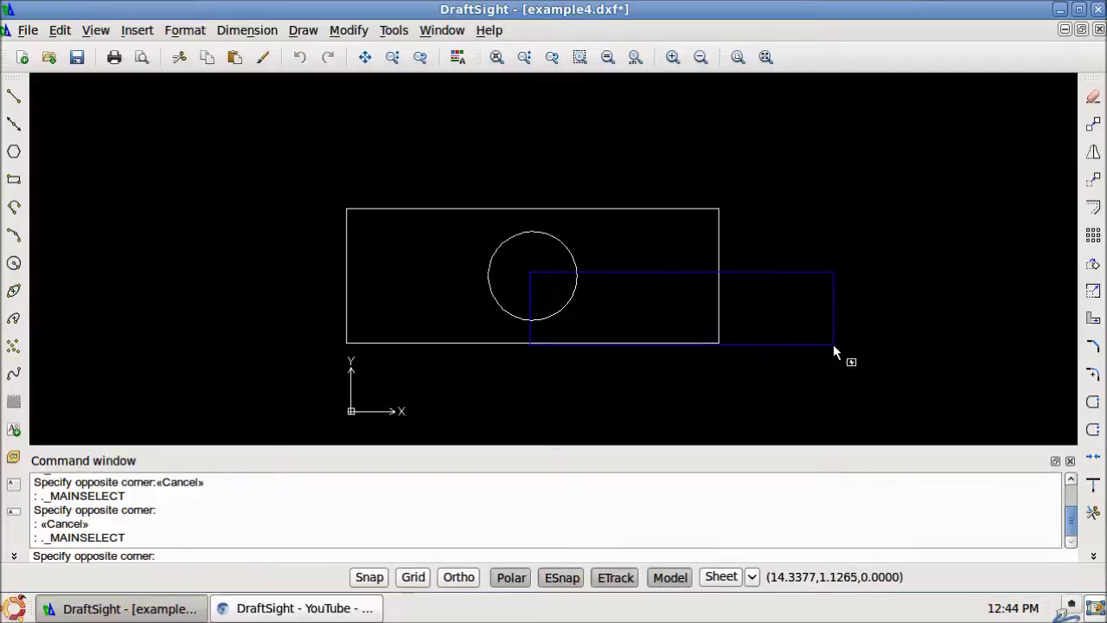
pyautogui.click(801, 390)
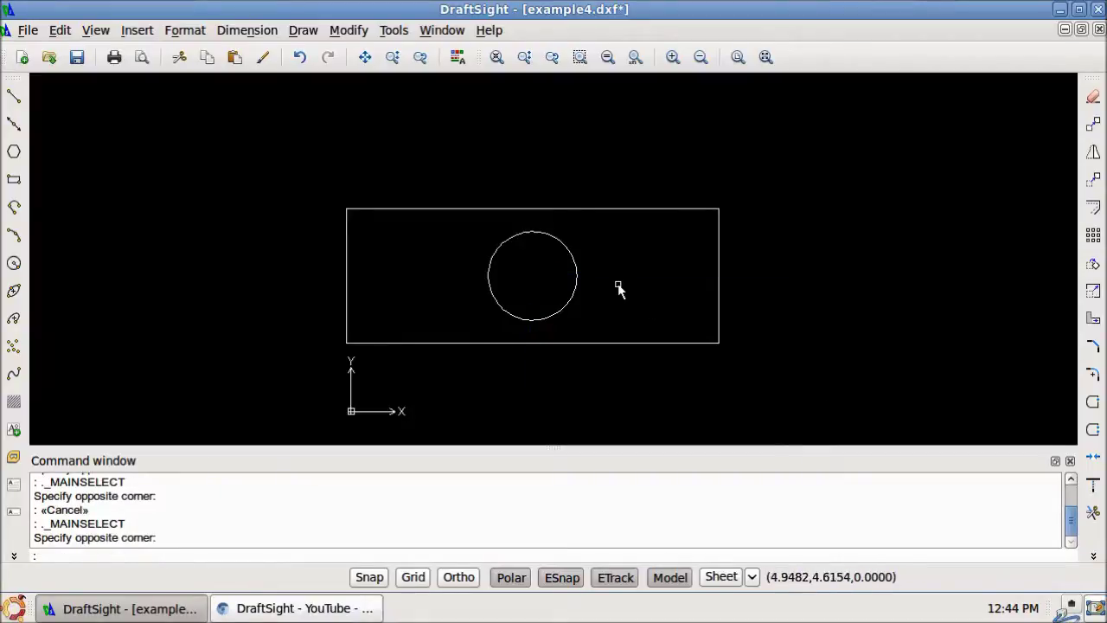
pyautogui.click(447, 223)
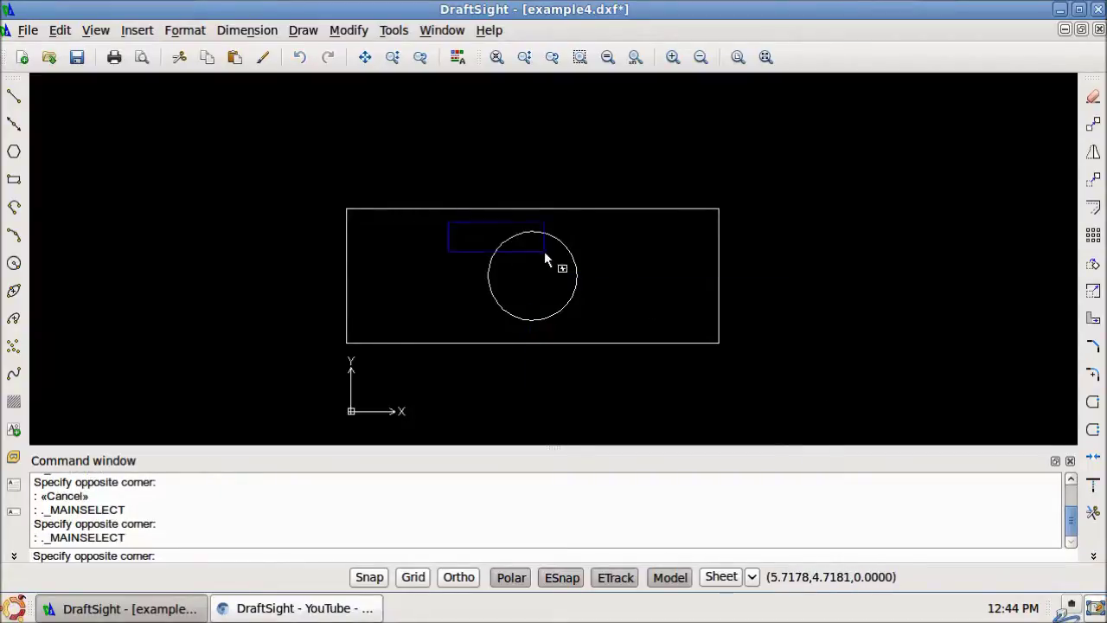
pyautogui.click(751, 367)
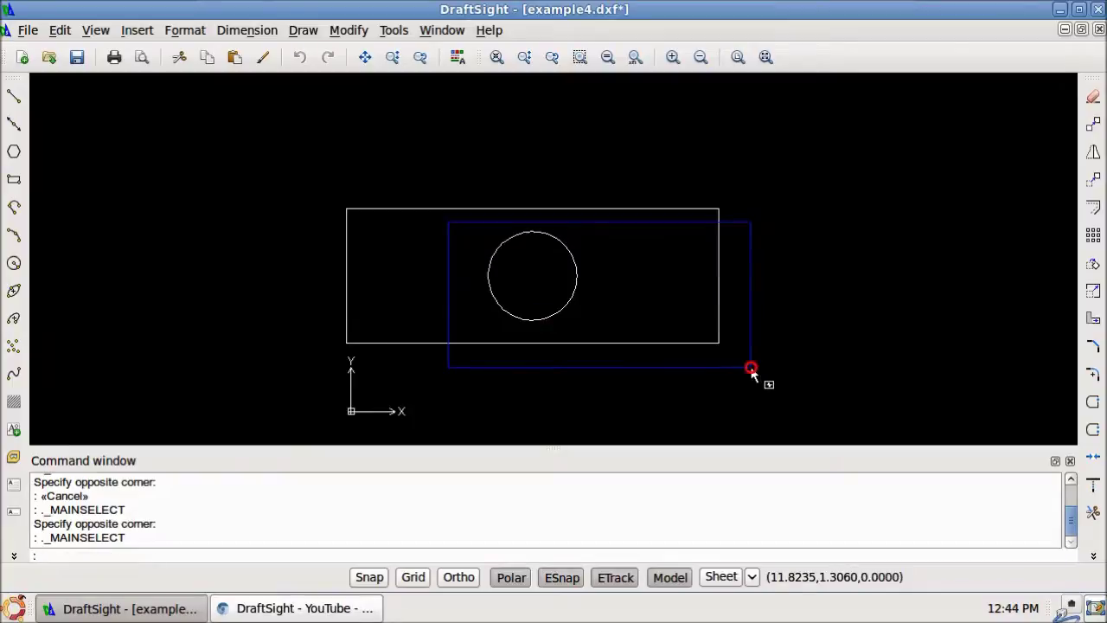
# Step: Window-select both the rectangle and the circle, then clear the selection with Esc
pyautogui.click(293, 176)
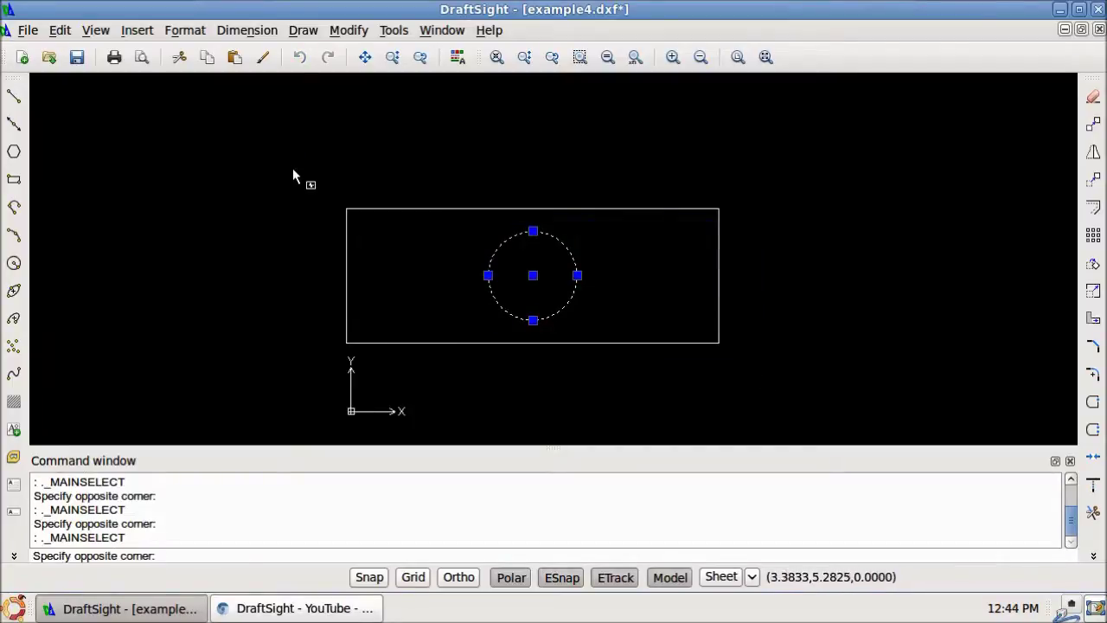
pyautogui.click(735, 353)
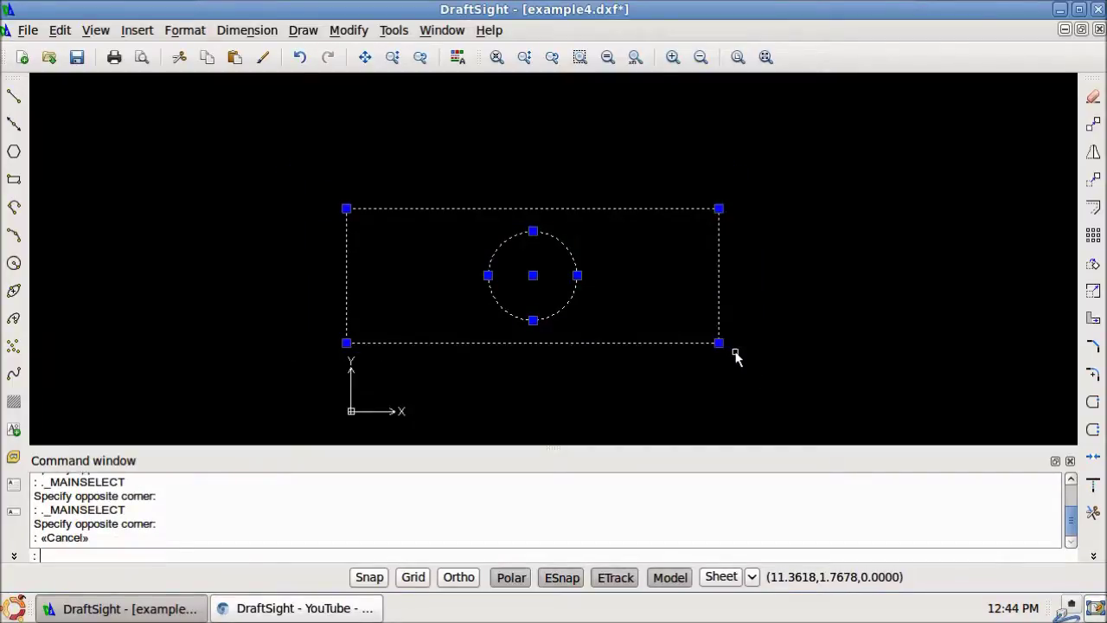
pyautogui.click(367, 193)
pyautogui.press('Escape')
pyautogui.click(333, 188)
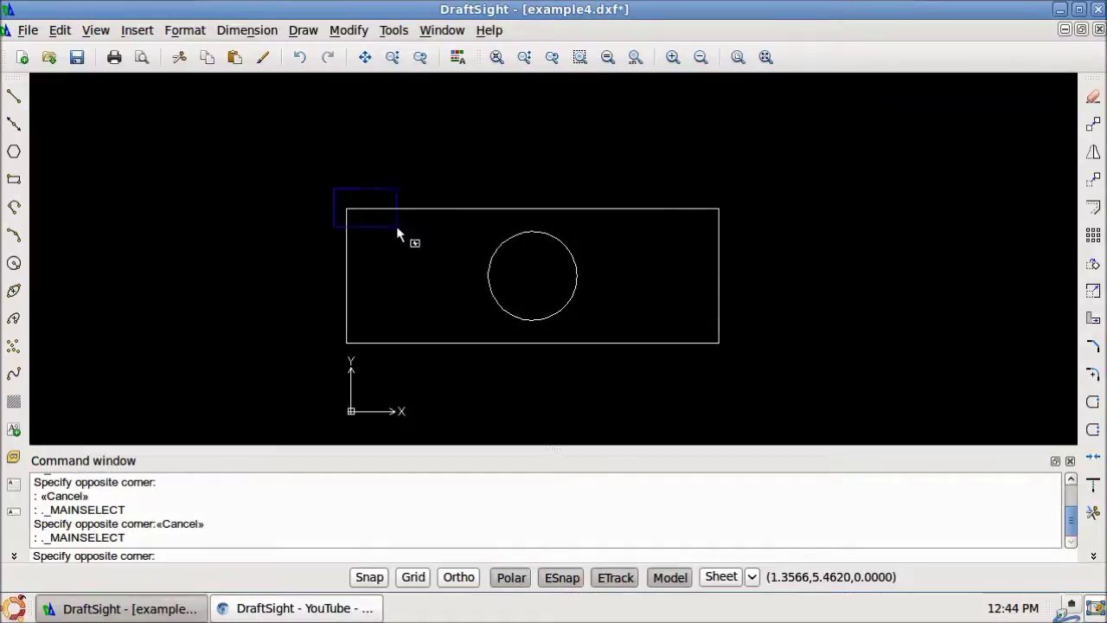
pyautogui.click(830, 399)
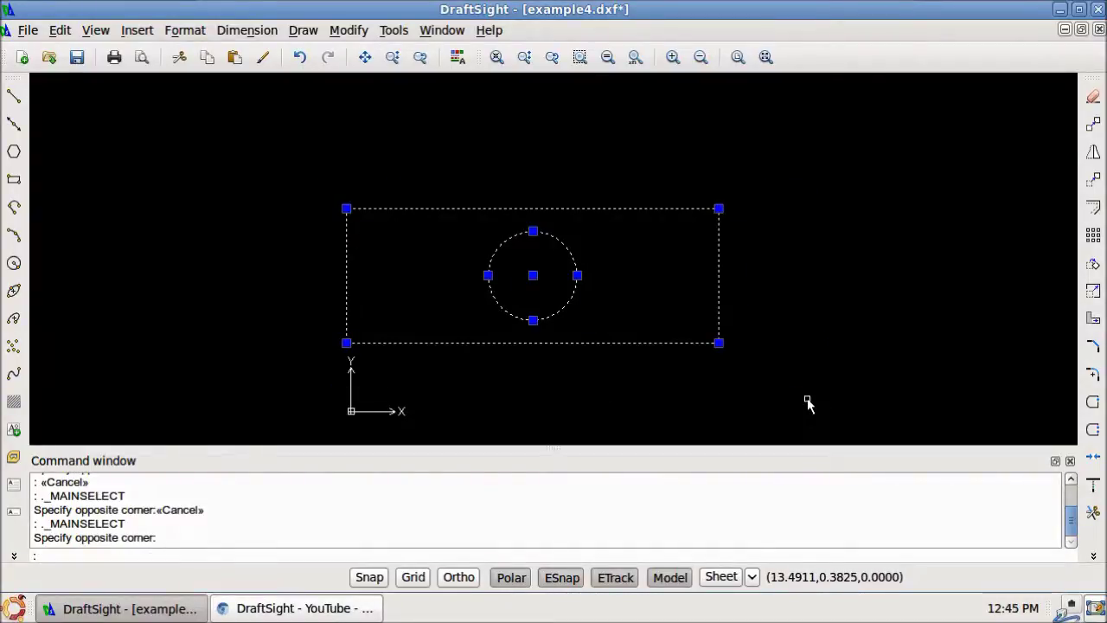
pyautogui.press('Escape')
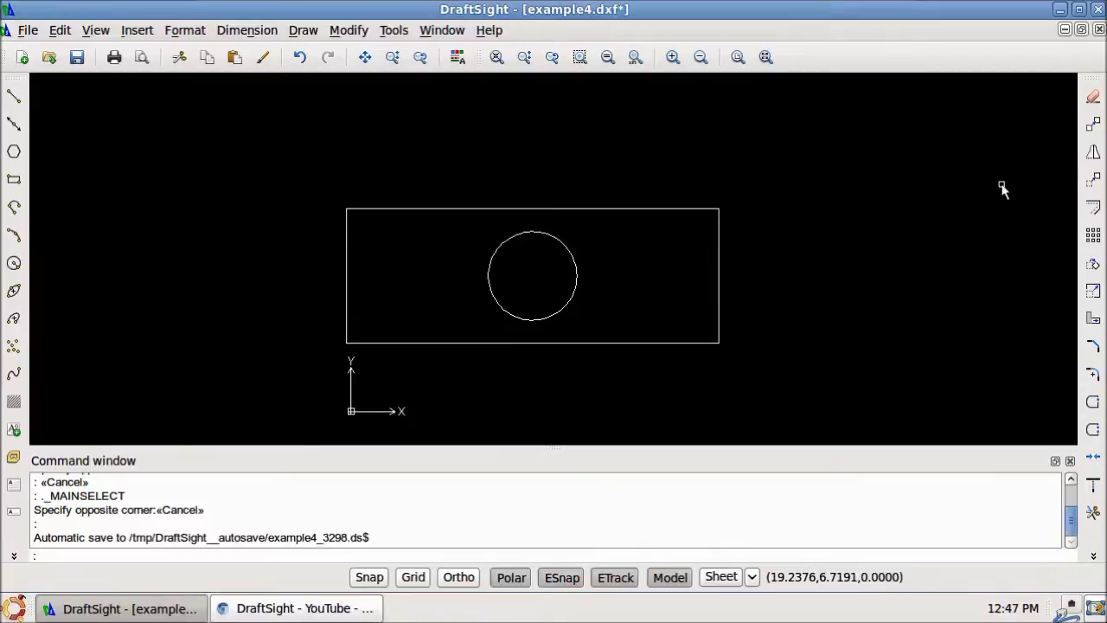
# Step: Open Test2.dxf alongside example4.dxf in a floating window
pyautogui.click(1082, 29)
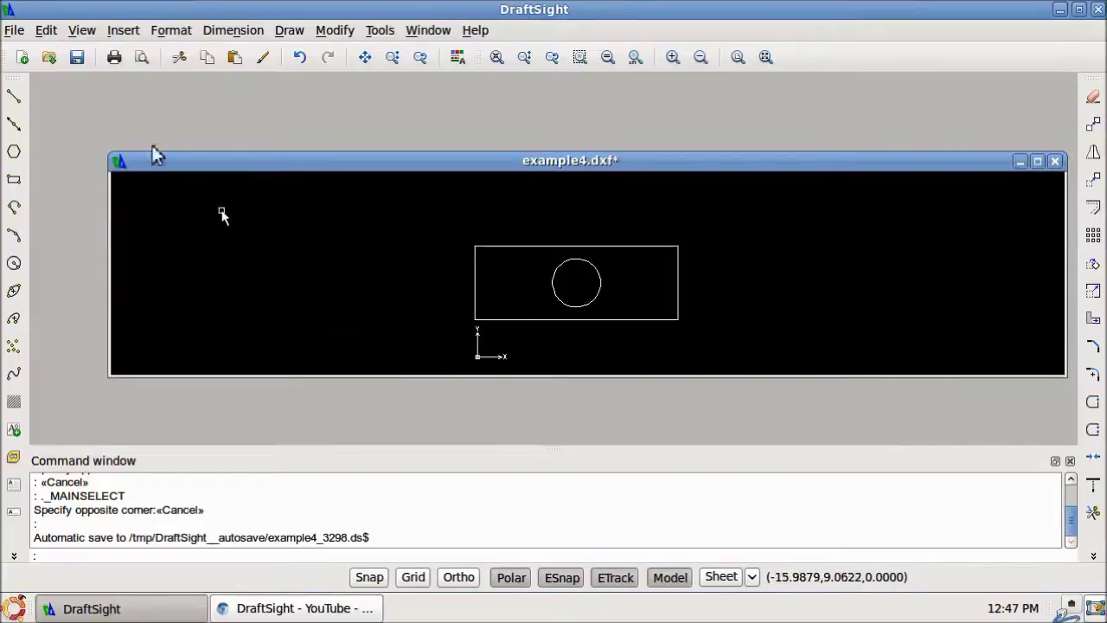
pyautogui.click(49, 58)
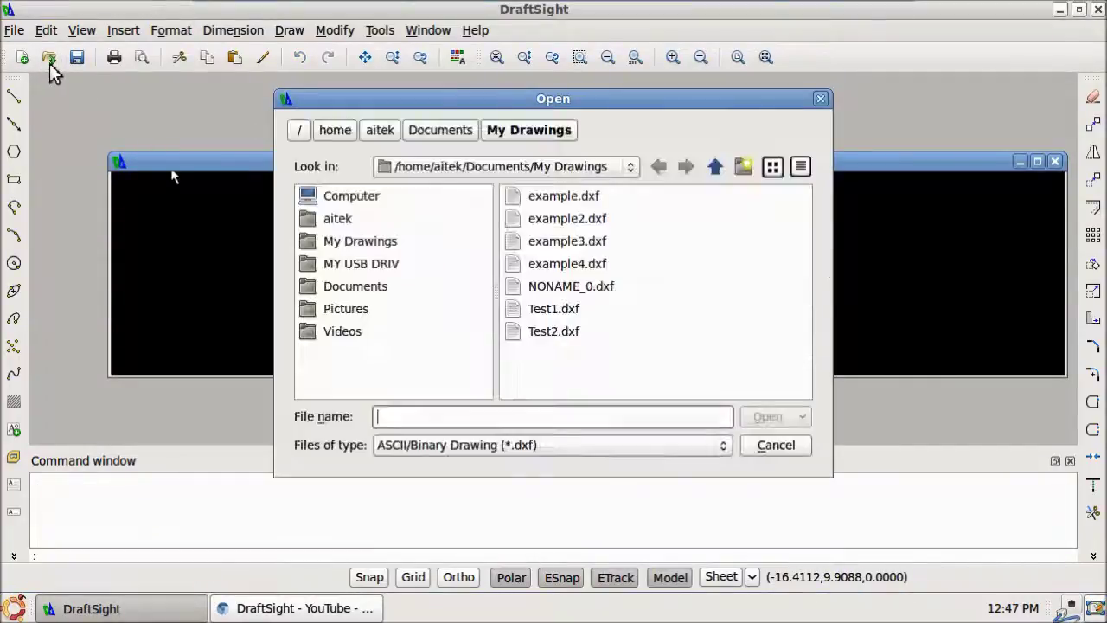
pyautogui.doubleClick(562, 334)
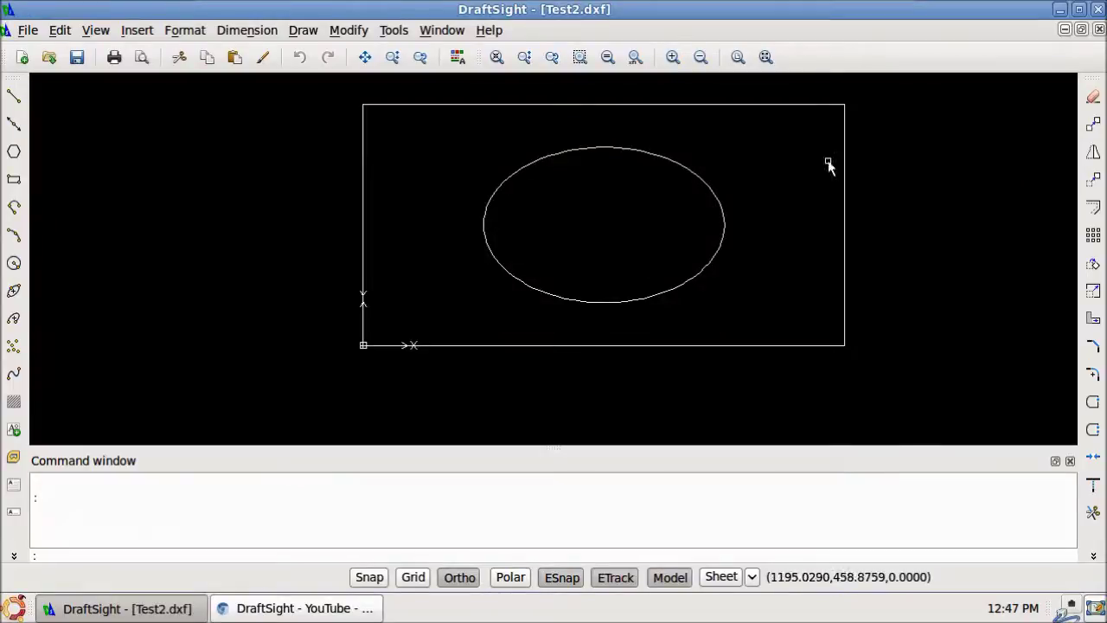
# Step: Rearrange the Test2.dxf and example4.dxf windows, then maximize example4.dxf
pyautogui.click(1082, 30)
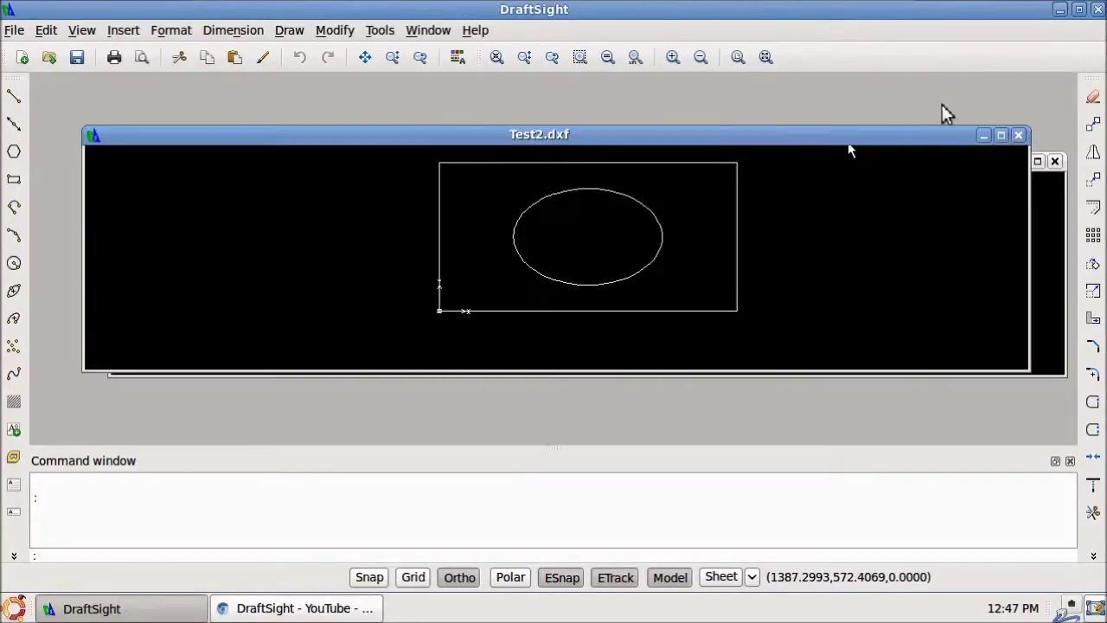
pyautogui.moveTo(885, 139); pyautogui.dragTo(677, 165)
pyautogui.moveTo(926, 169); pyautogui.dragTo(904, 249)
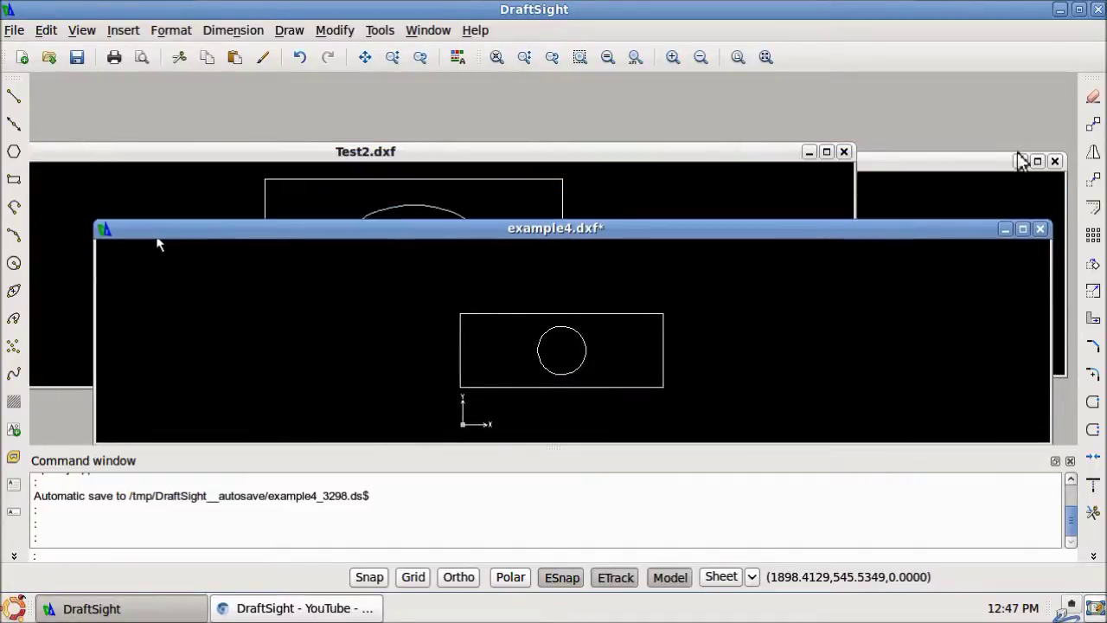
pyautogui.doubleClick(658, 229)
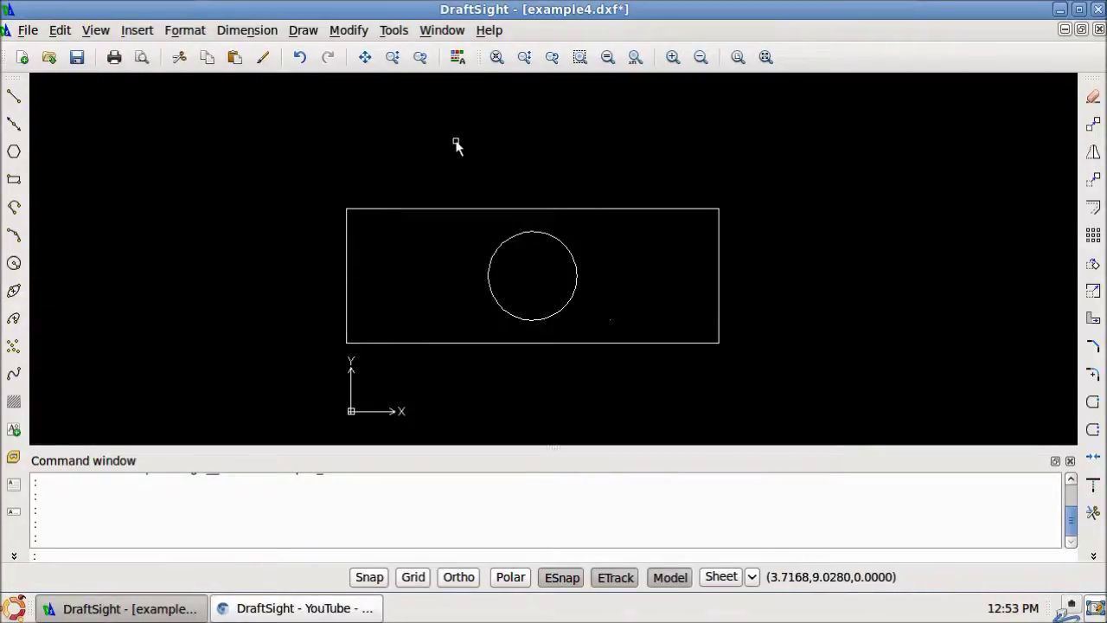
# Step: Search the Help index for 'ellipse' and open the Ellipses topic
pyautogui.click(490, 30)
pyautogui.click(497, 49)
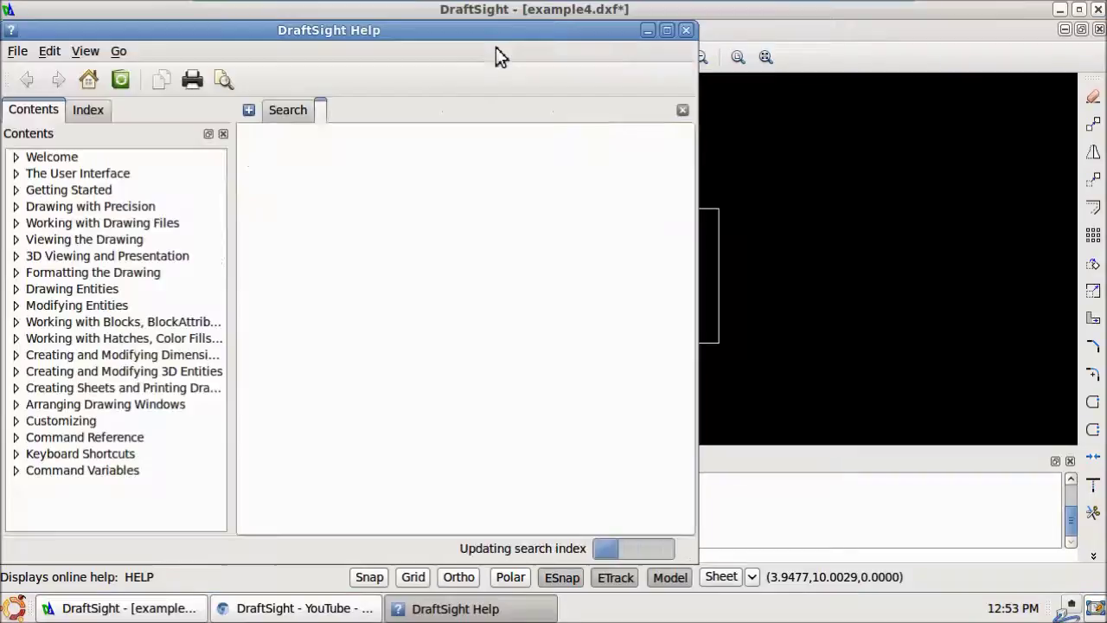
pyautogui.click(82, 111)
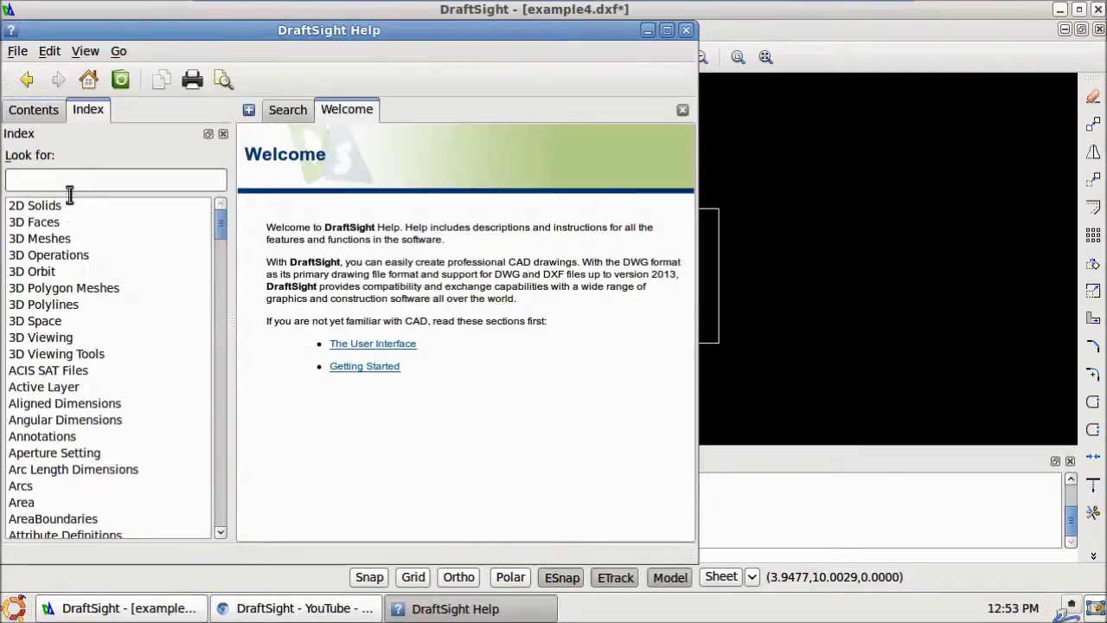
pyautogui.write('ellipse')
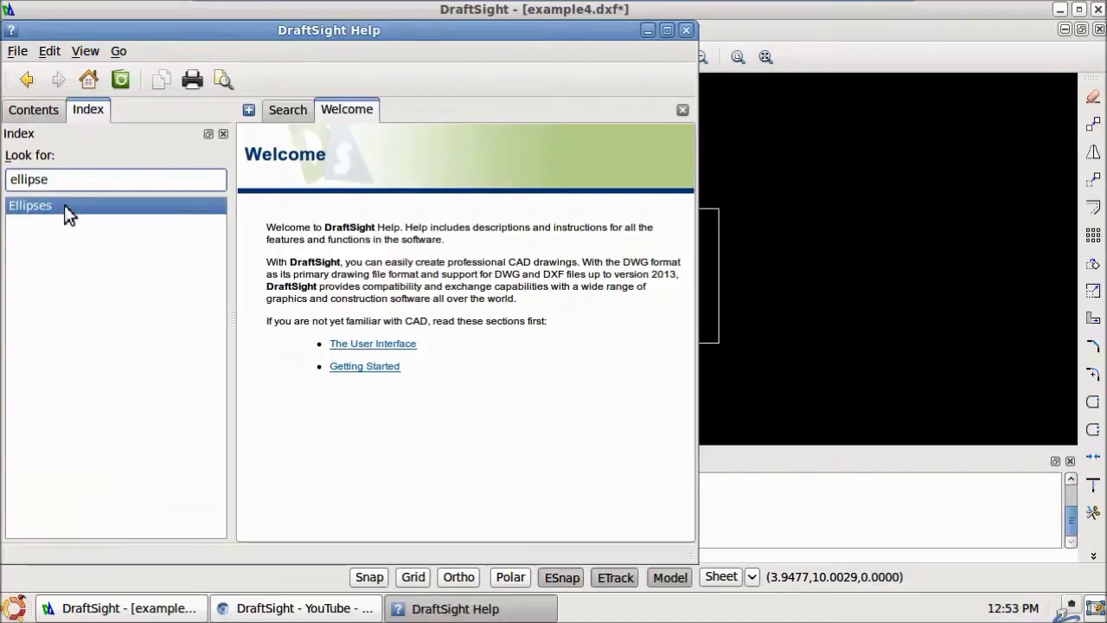
pyautogui.doubleClick(64, 204)
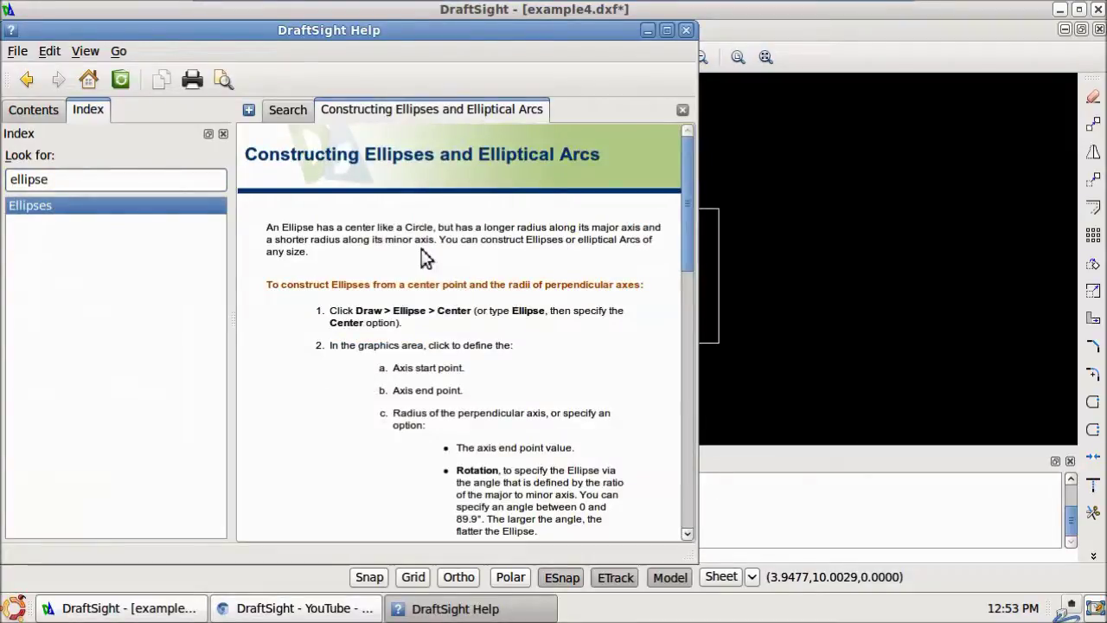
pyautogui.scroll(-9, 467, 240)
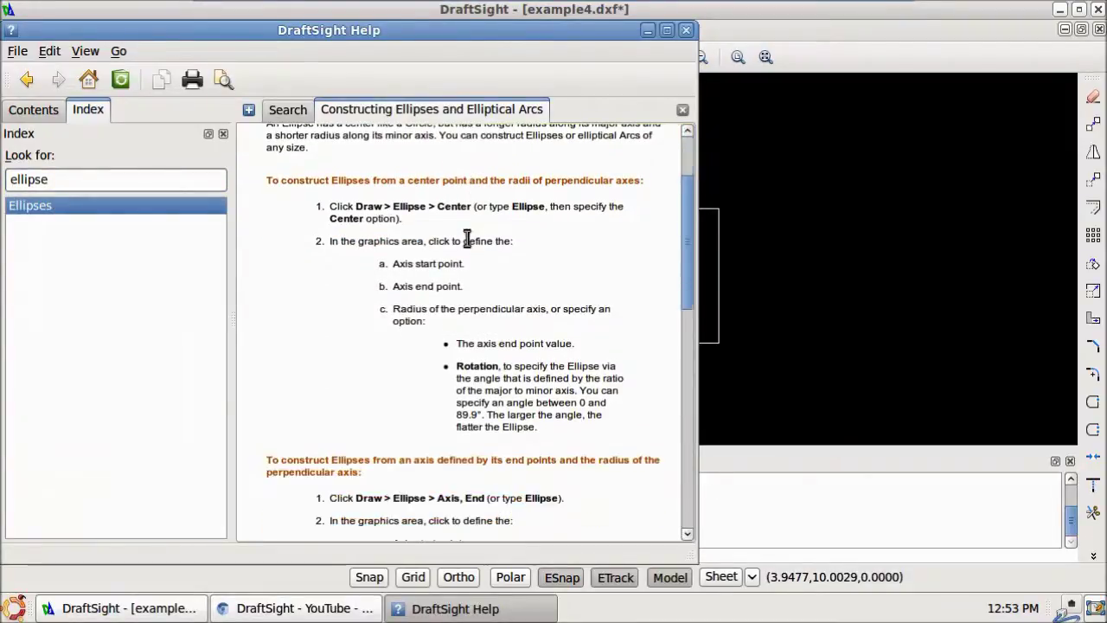
pyautogui.scroll(-9, 467, 240)
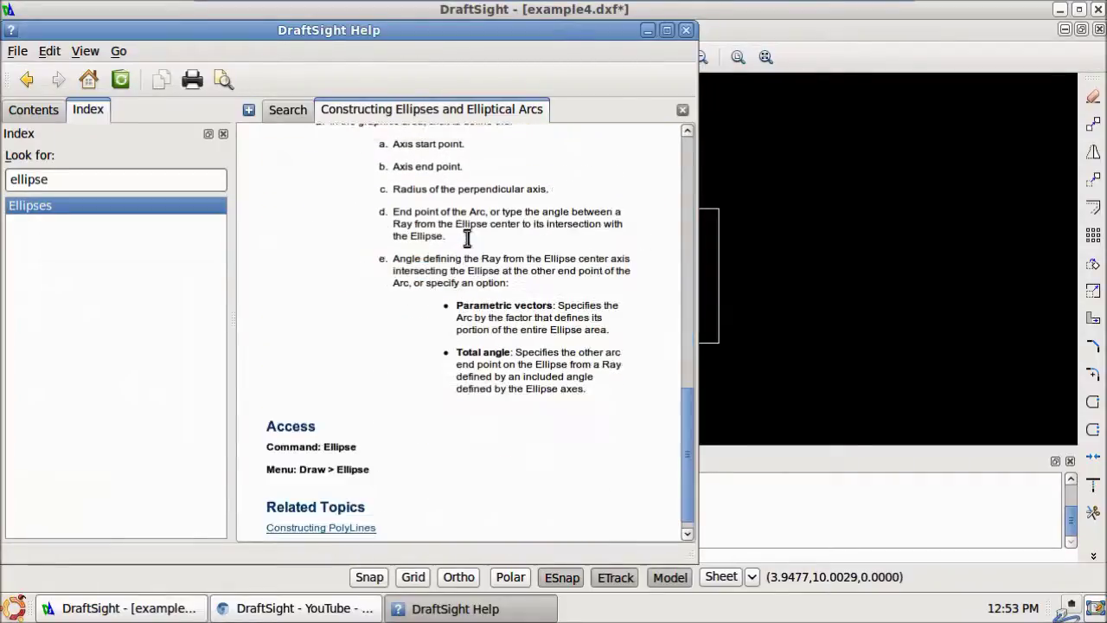
# Step: Run a full-text DraftSight help search for 'ellipse'
pyautogui.click(296, 111)
pyautogui.click(357, 146)
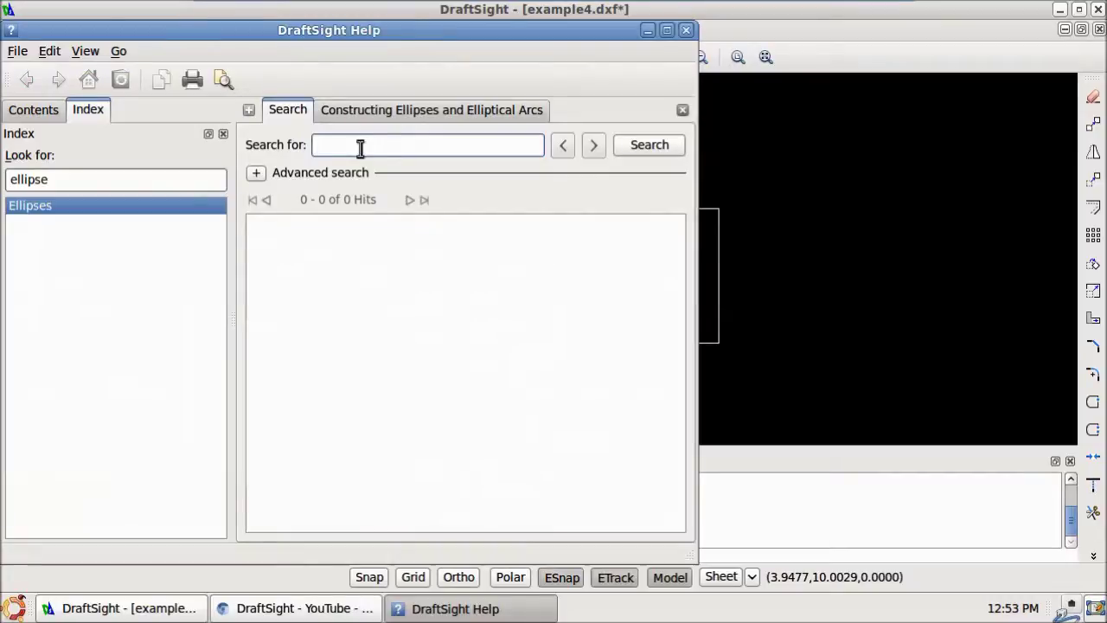
pyautogui.write('ellipse')
pyautogui.click(673, 151)
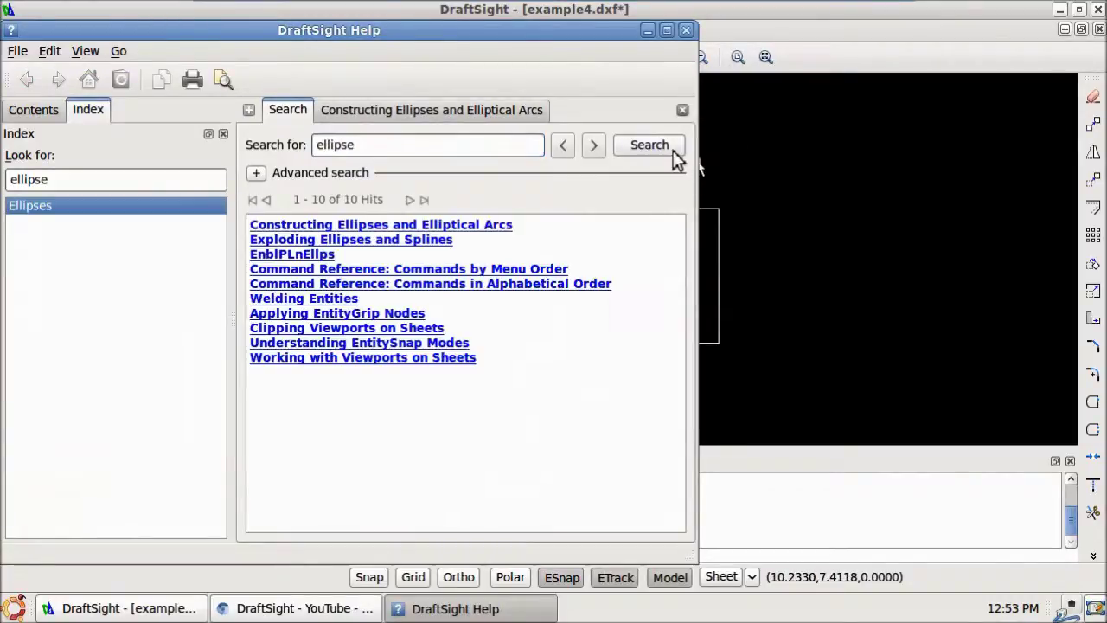
# Step: Read the Welding Entities help topic, then bring up the DraftSight YouTube channel
pyautogui.click(295, 299)
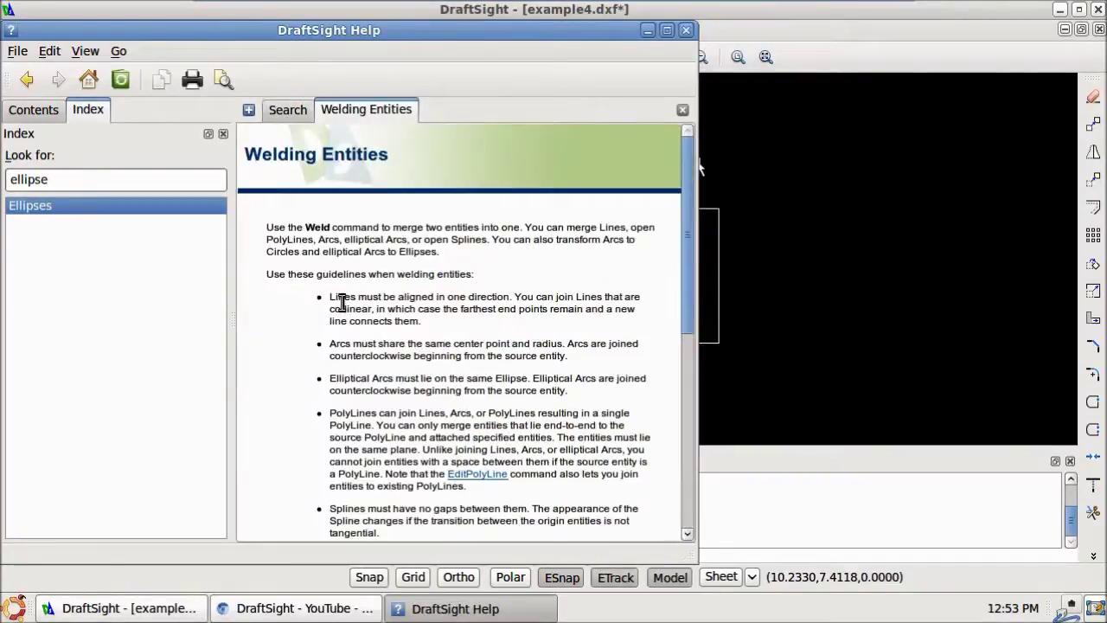
pyautogui.scroll(-6, 342, 301)
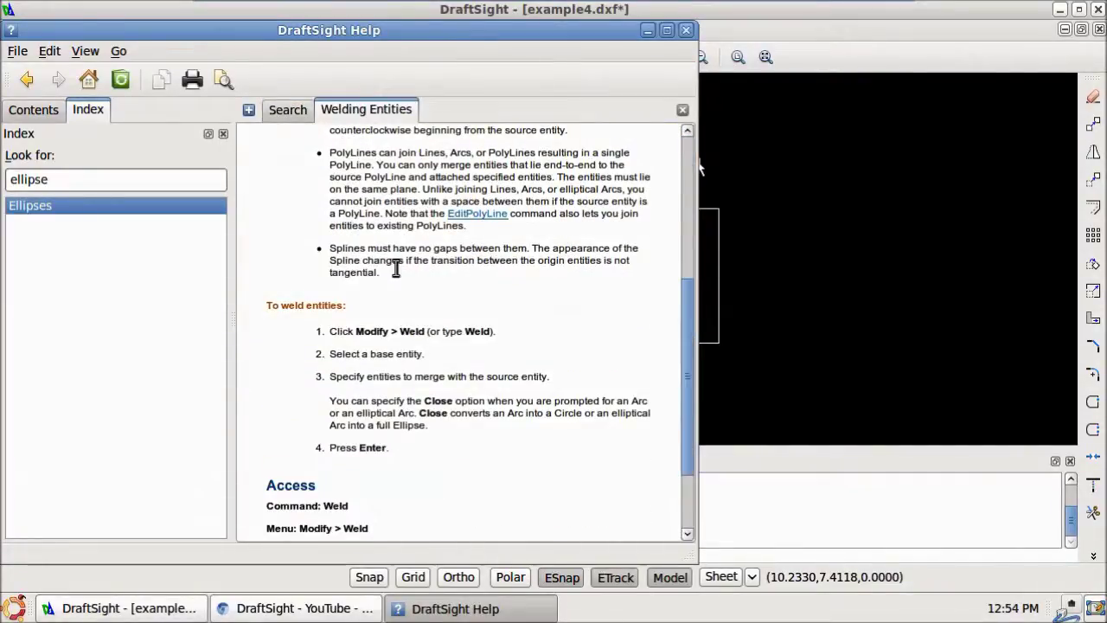
pyautogui.click(312, 605)
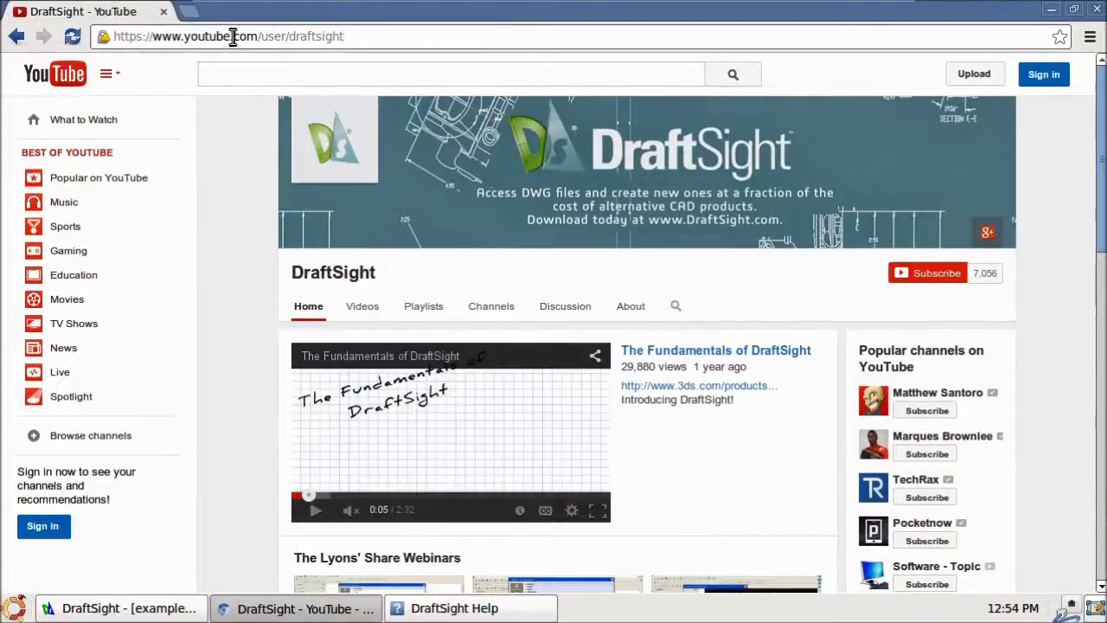
pyautogui.click(369, 40)
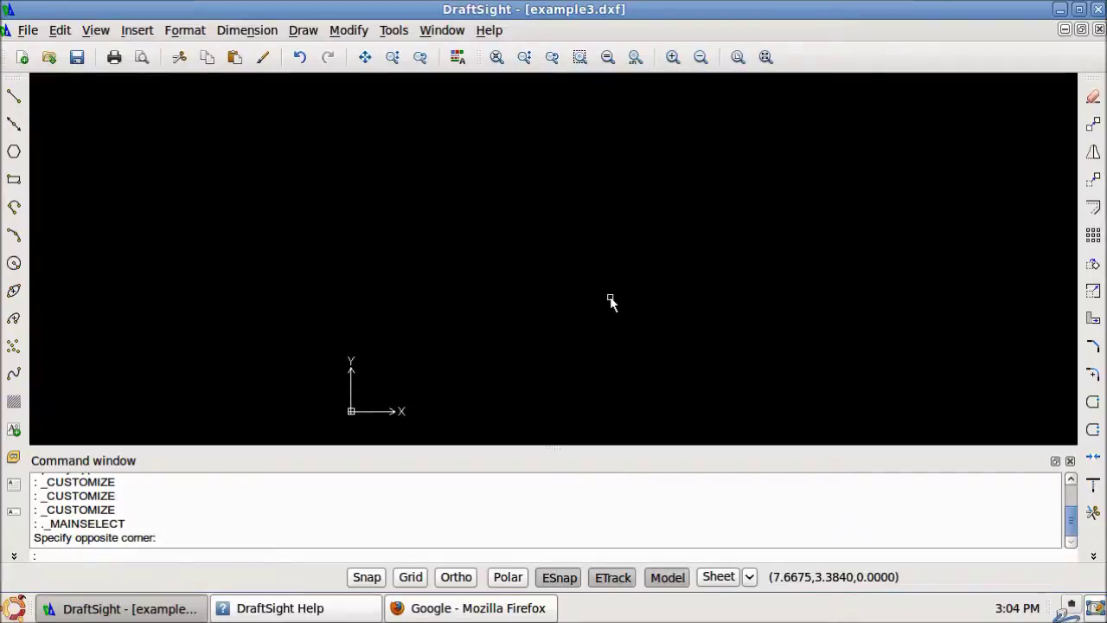
# Step: Google 'draftsight getting started guide' in Firefox and open the Getting Started Guide PDF
pyautogui.click(493, 610)
pyautogui.write('dr')
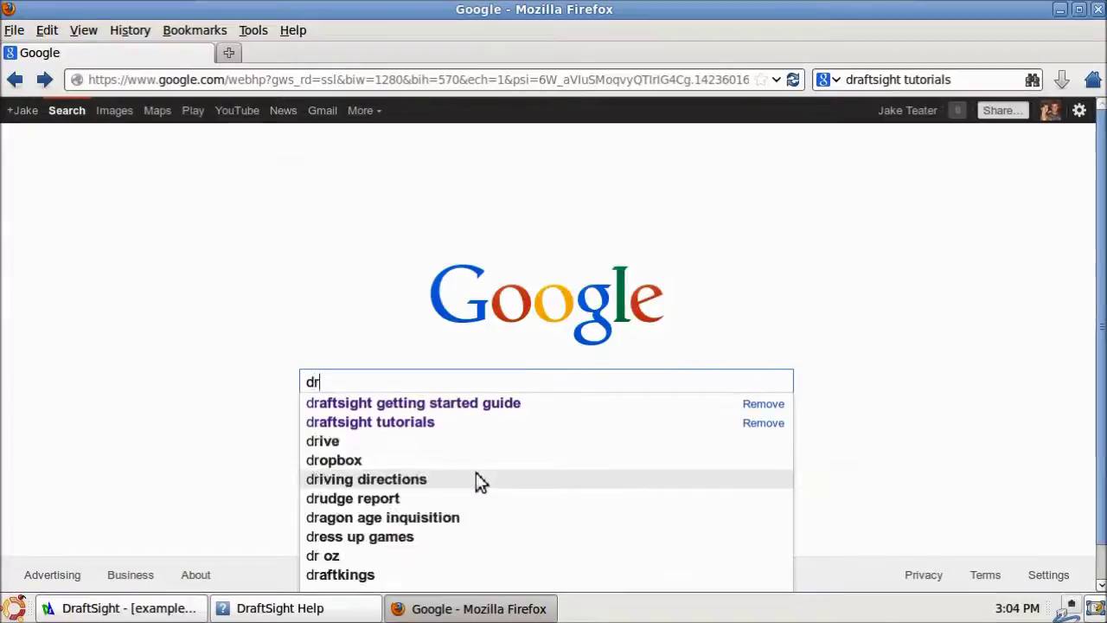
pyautogui.click(507, 410)
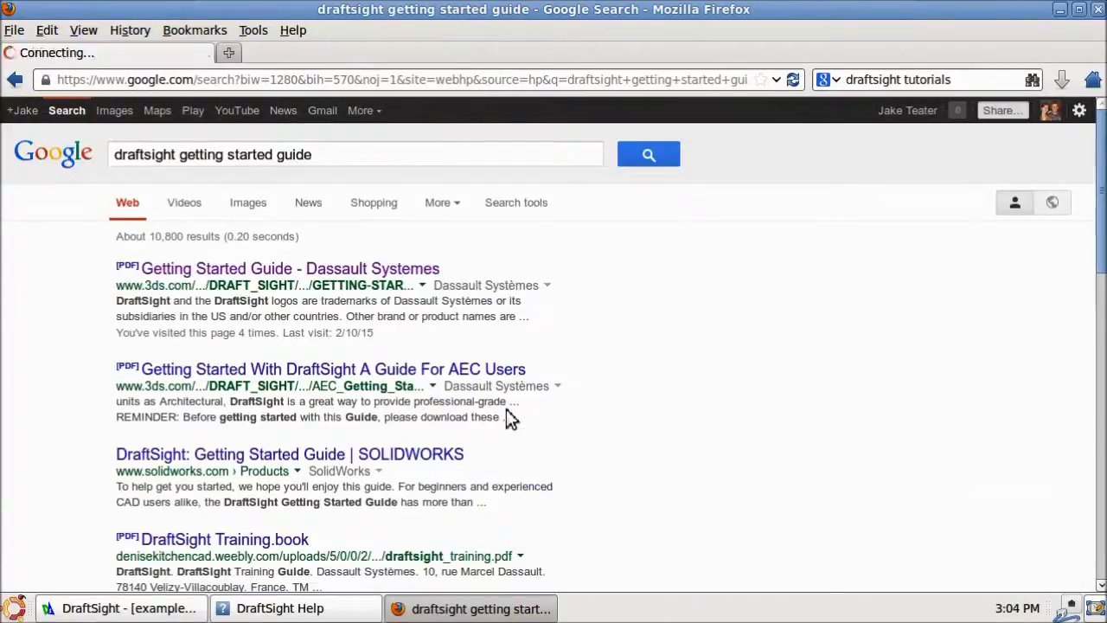
pyautogui.click(247, 267)
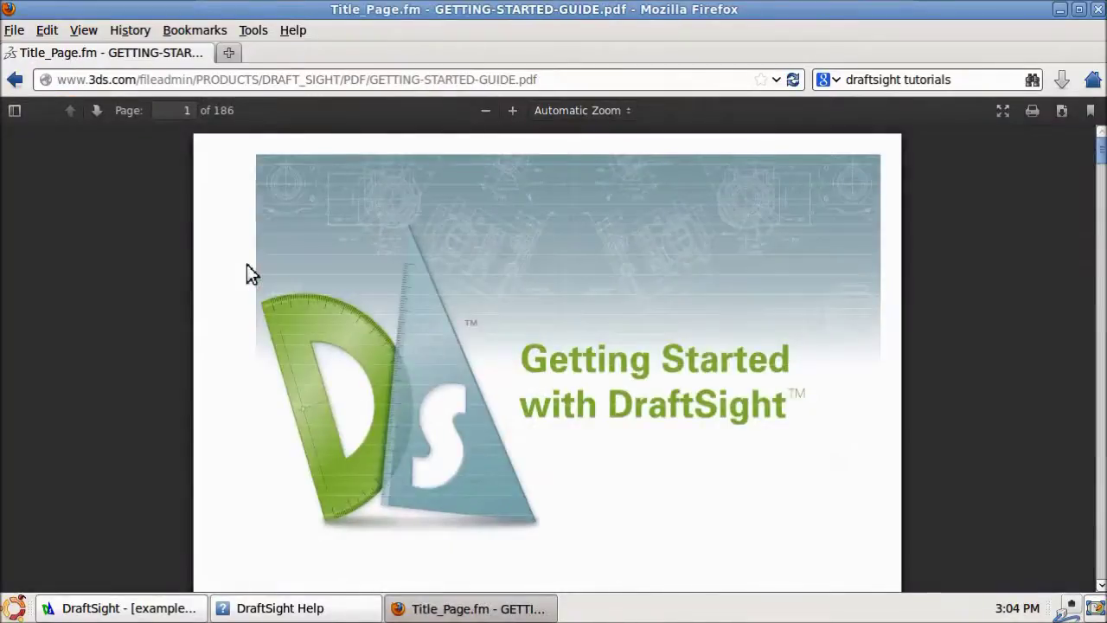